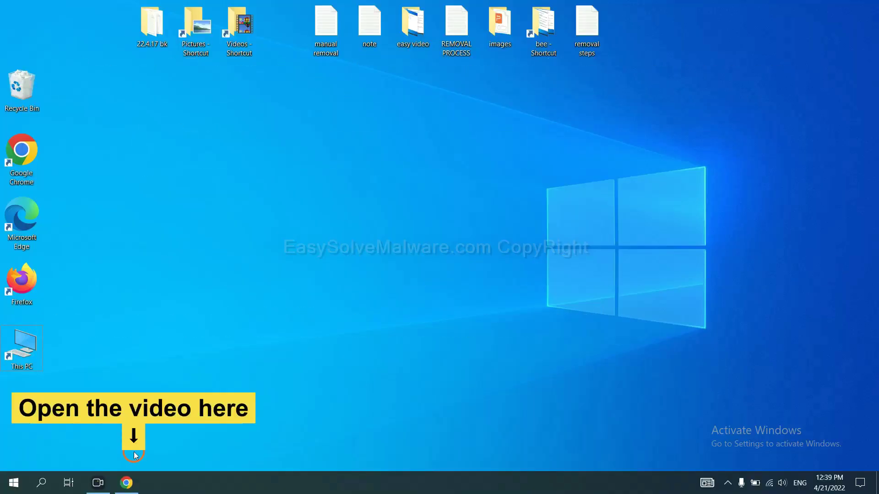
Download SpyHunter-Installer (6).exe for Windows from the EasySolveMalware removal guide in Chrome.
{"action": "left_click", "coordinate": [136, 483]}
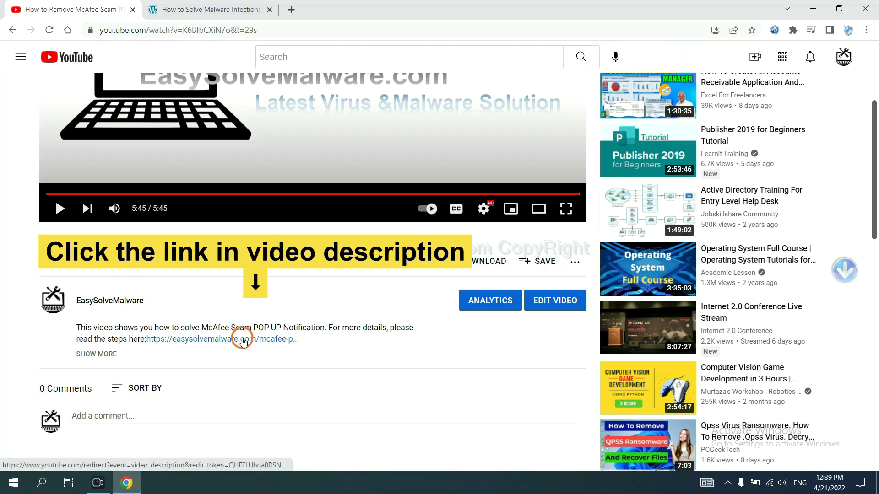
{"action": "left_click", "coordinate": [224, 8]}
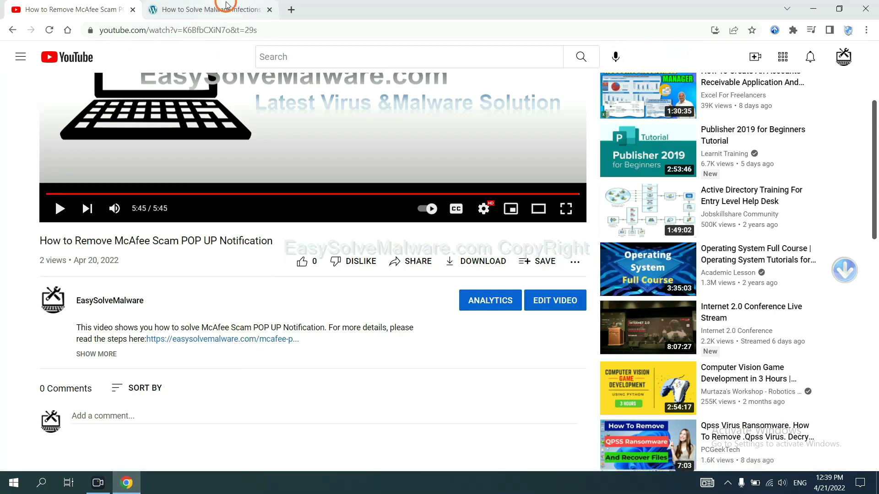
{"action": "scroll", "coordinate": [844, 269], "scroll_direction": "down", "scroll_amount": 4}
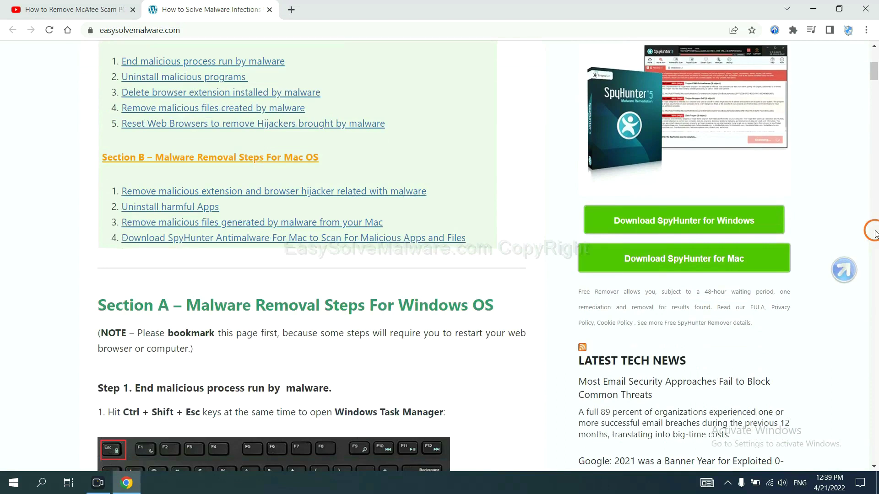
{"action": "left_click", "coordinate": [745, 220]}
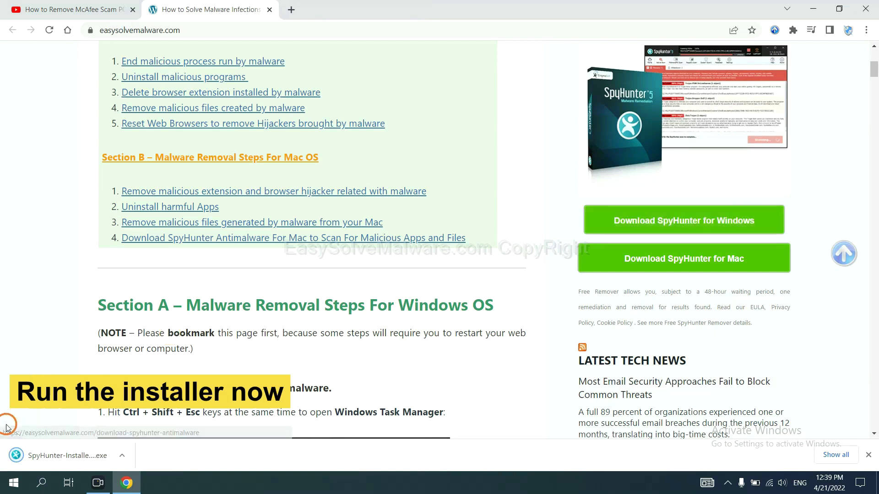
Run the SpyHunter installer in English, accept the EULA, and install SpyHunter 5.
{"action": "left_click", "coordinate": [56, 457]}
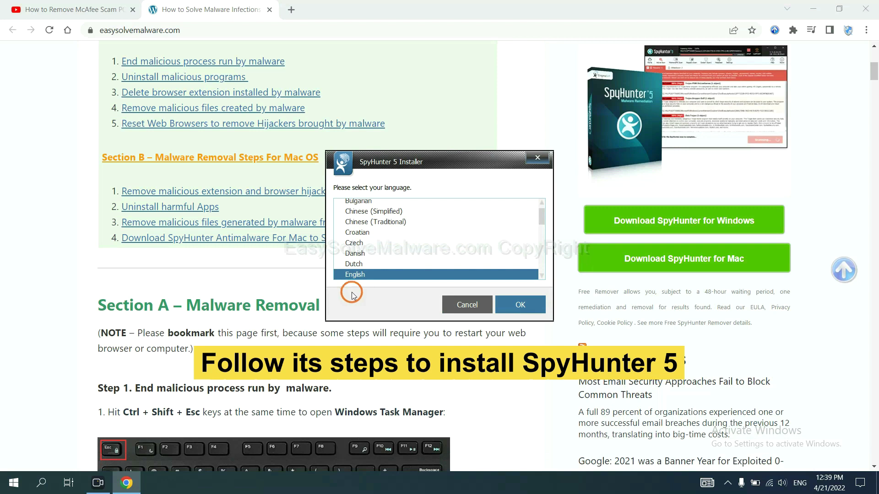
{"action": "left_click", "coordinate": [506, 304]}
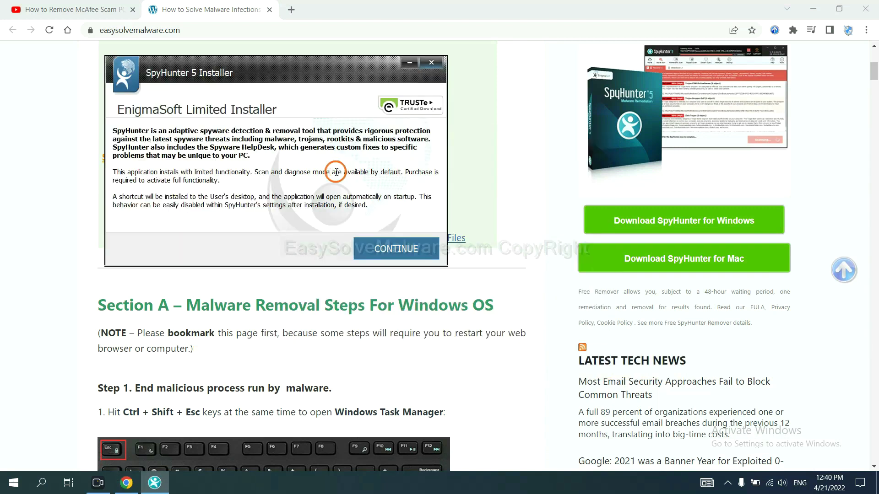
{"action": "left_click", "coordinate": [373, 249]}
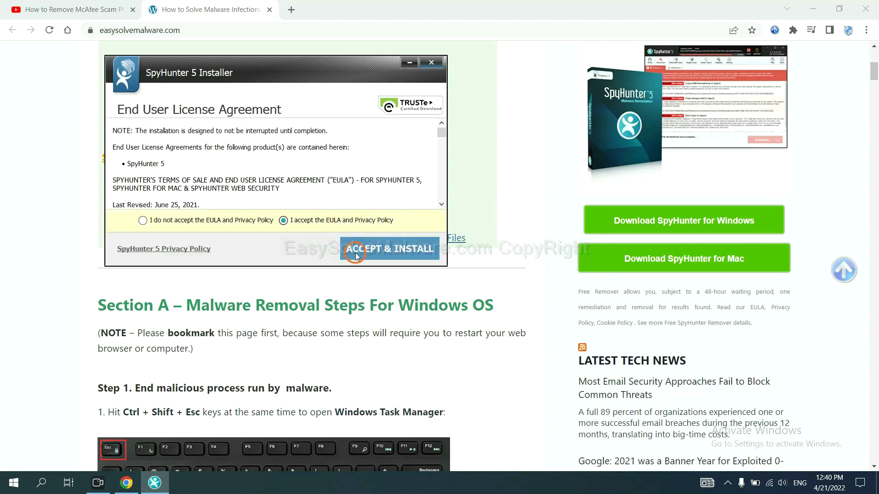
{"action": "left_click", "coordinate": [357, 255]}
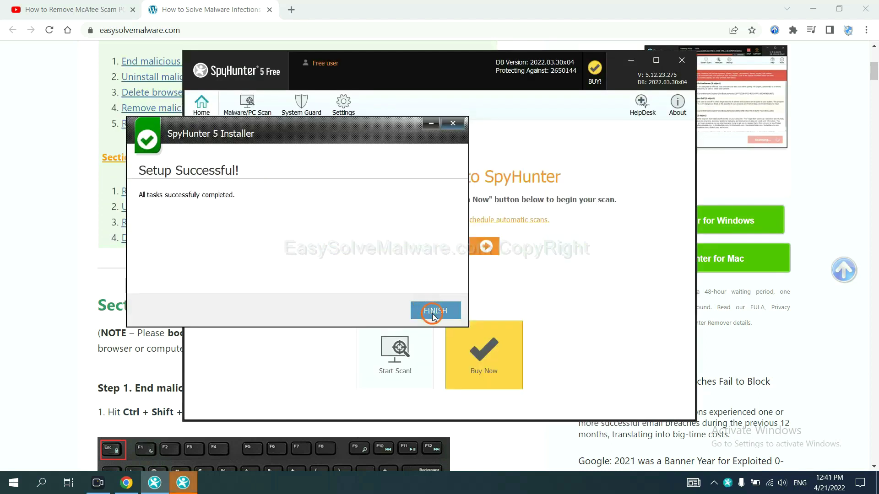
Finish setup, scan the computer with SpyHunter 5, and continue past the remove360.bat unknown object.
{"action": "left_click", "coordinate": [433, 311]}
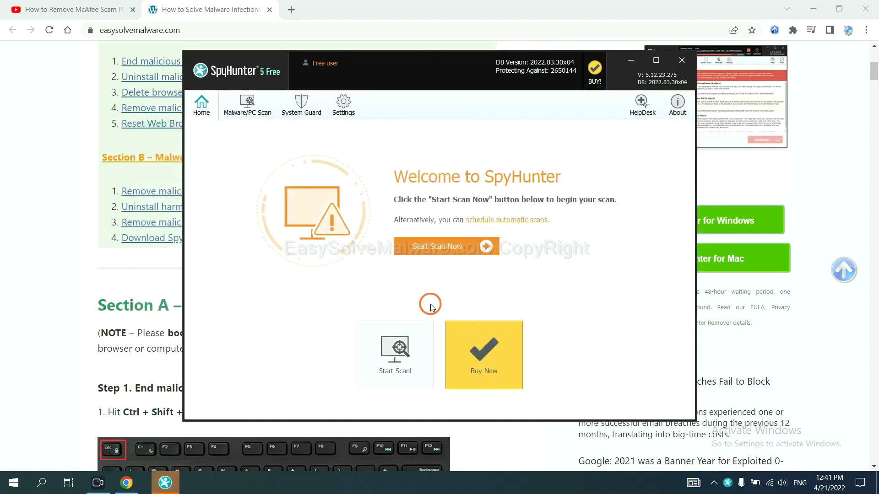
{"action": "left_click", "coordinate": [433, 250]}
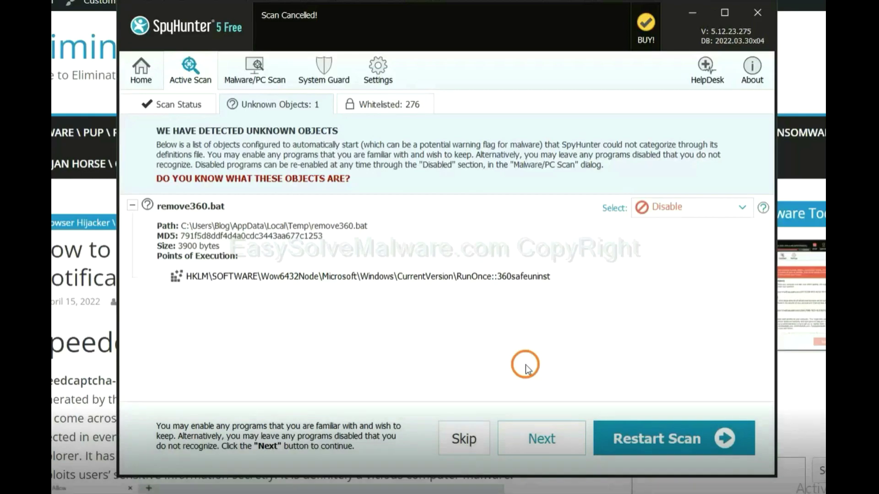
{"action": "left_click", "coordinate": [540, 440]}
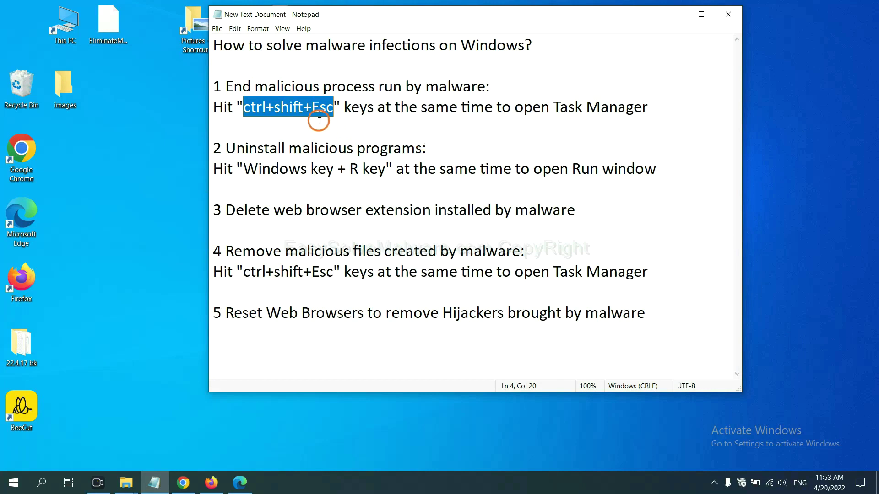
{"action": "left_click_drag", "start_coordinate": [320, 108], "coordinate": [245, 110]}
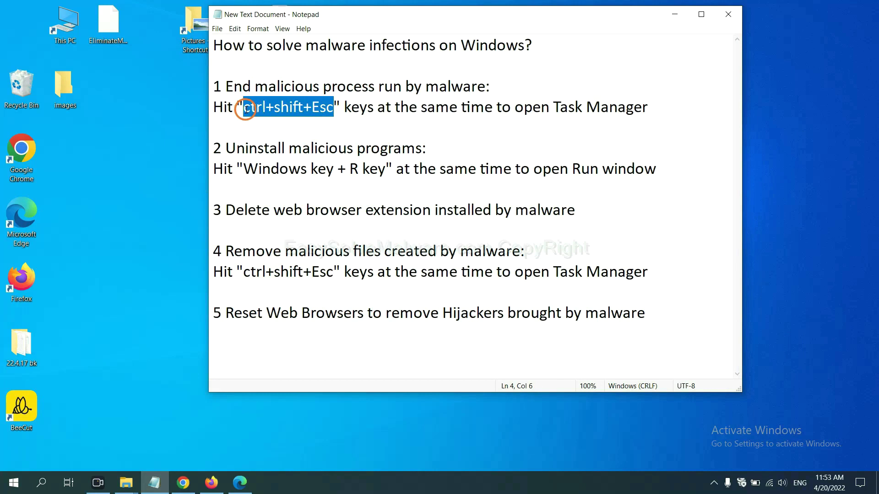
{"action": "key", "text": "ctrl+shift+Escape"}
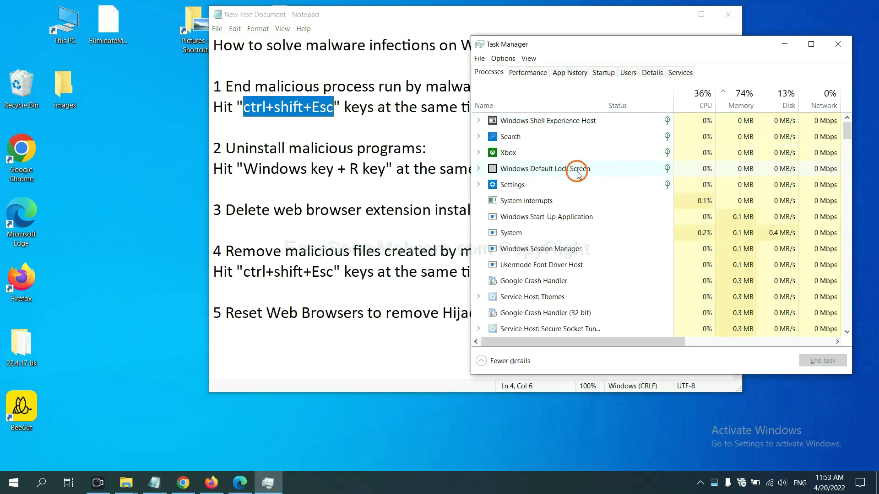
{"action": "left_click", "coordinate": [587, 231]}
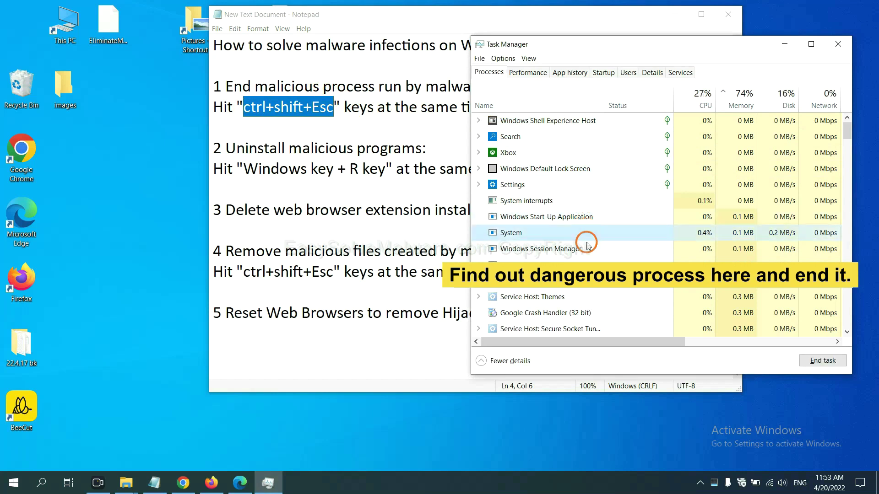
{"action": "left_click", "coordinate": [584, 264]}
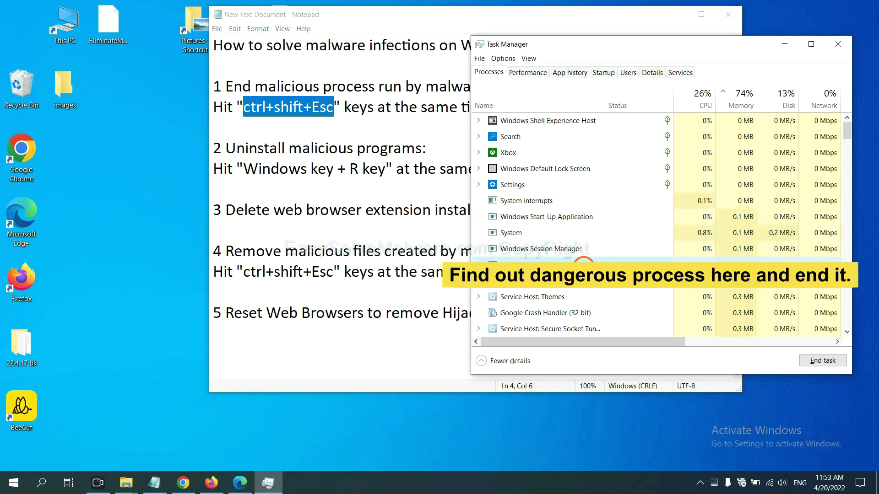
{"action": "left_click", "coordinate": [831, 361]}
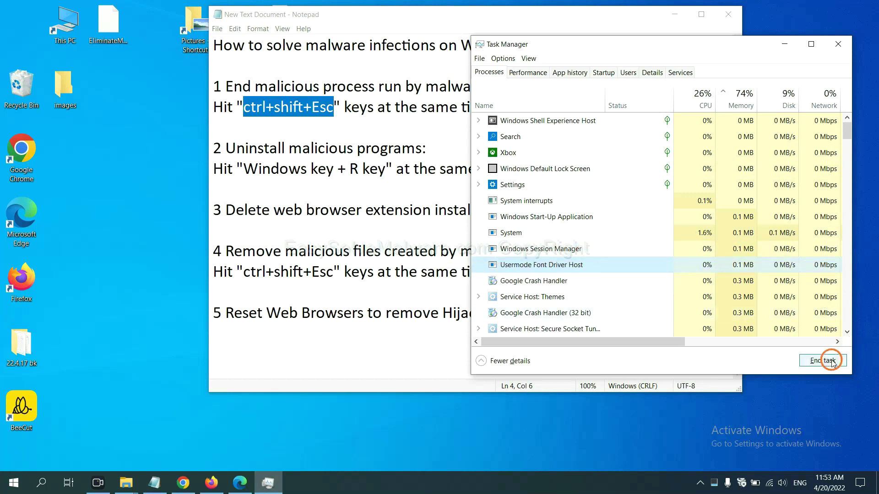
{"action": "left_click", "coordinate": [834, 46]}
{"action": "left_click", "coordinate": [548, 157]}
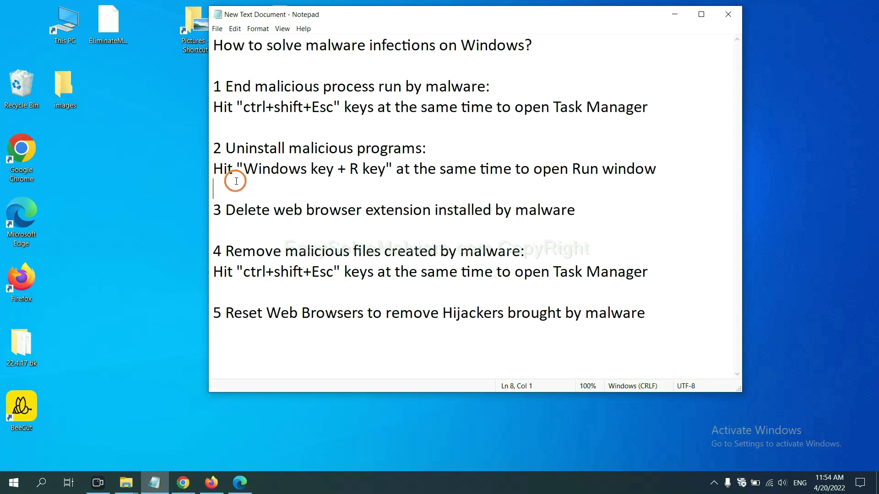
Launch Control Panel from the Run dialog with the 'control panel' command from the notes.
{"action": "left_click_drag", "start_coordinate": [241, 173], "coordinate": [383, 178]}
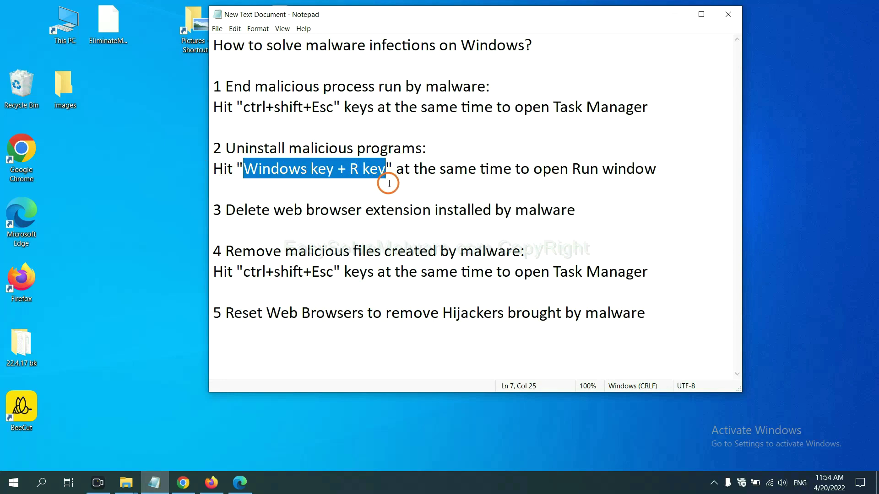
{"action": "key", "text": "super+r"}
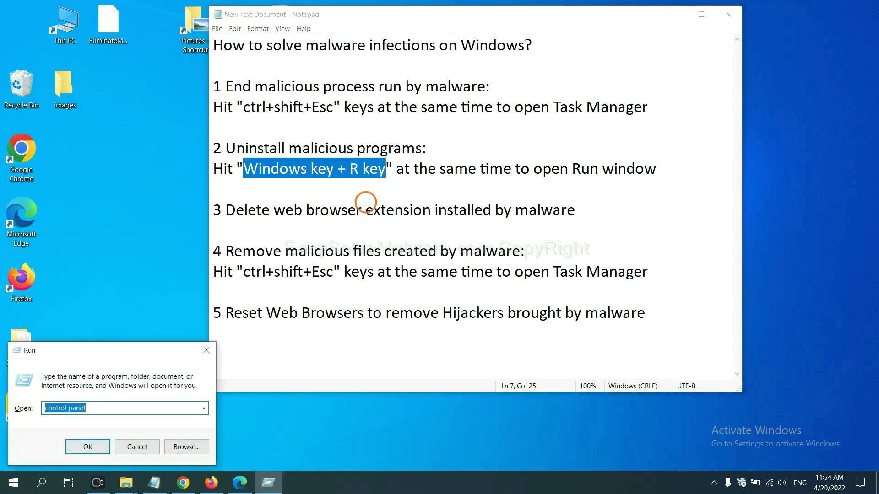
{"action": "left_click_drag", "start_coordinate": [102, 356], "coordinate": [671, 154]}
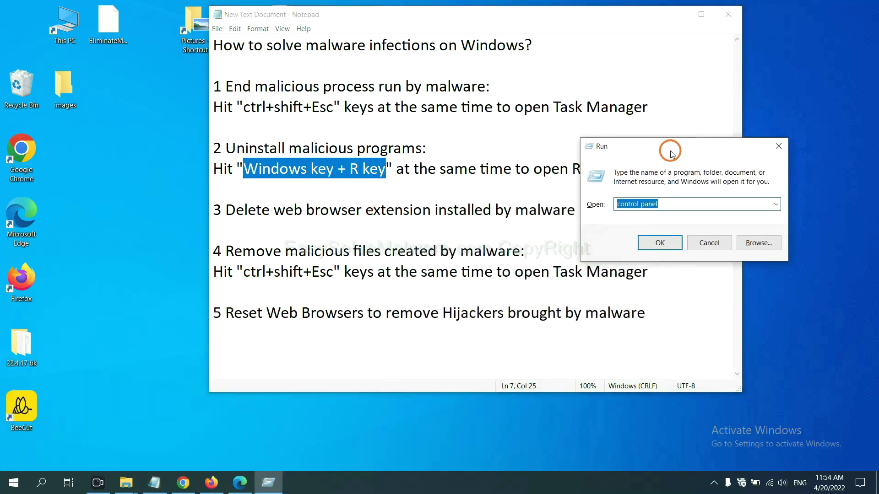
{"action": "left_click", "coordinate": [677, 203]}
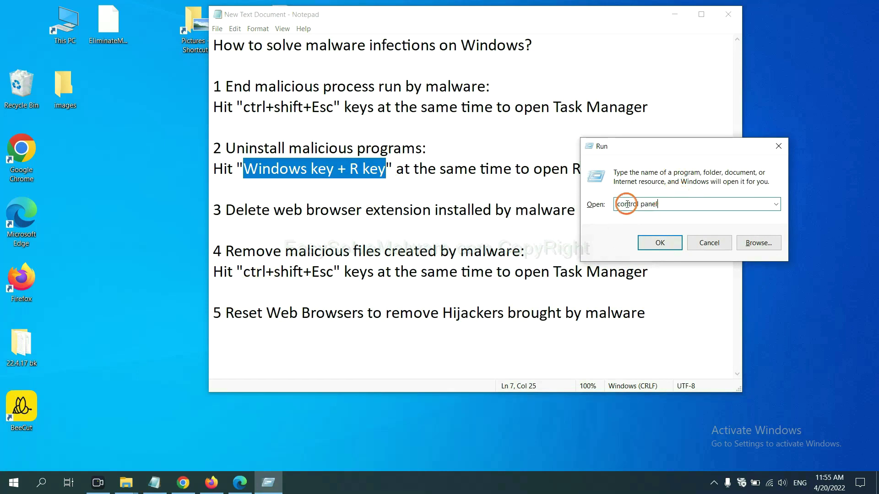
{"action": "left_click_drag", "start_coordinate": [659, 204], "coordinate": [602, 204]}
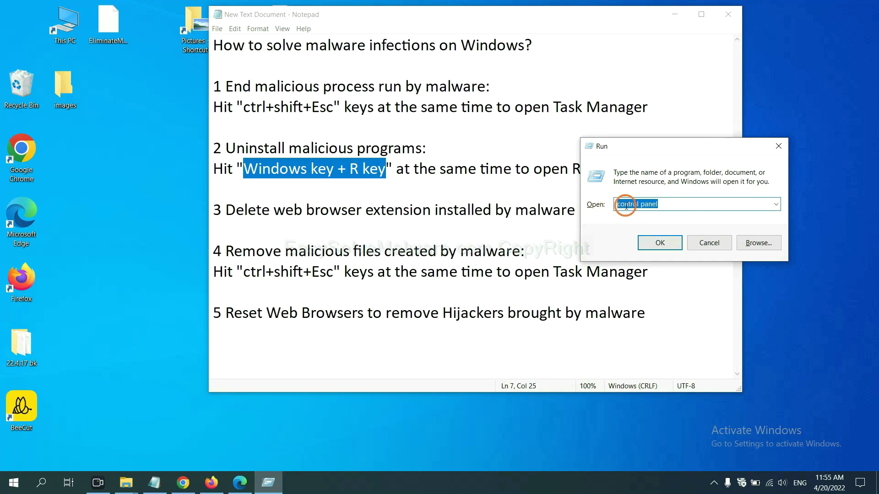
{"action": "left_click", "coordinate": [659, 251]}
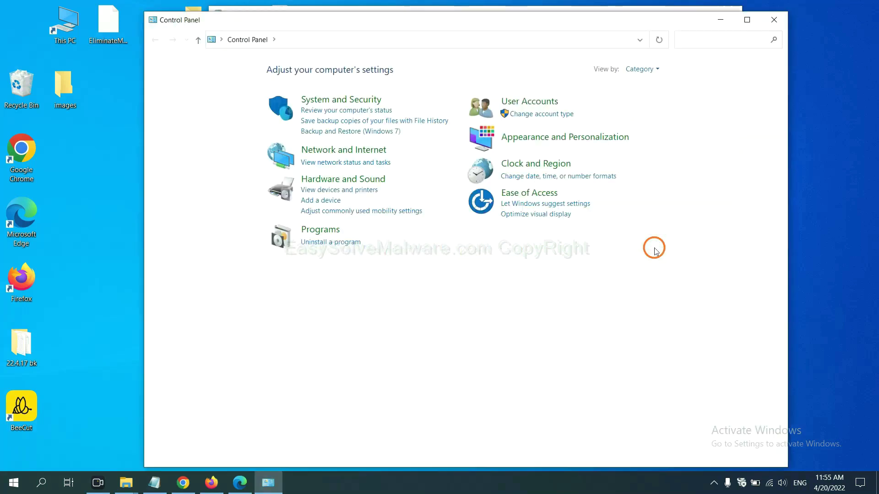
Open Programs and Features, select Xiph.Org Open Codecs, then close it without uninstalling.
{"action": "left_click", "coordinate": [347, 242]}
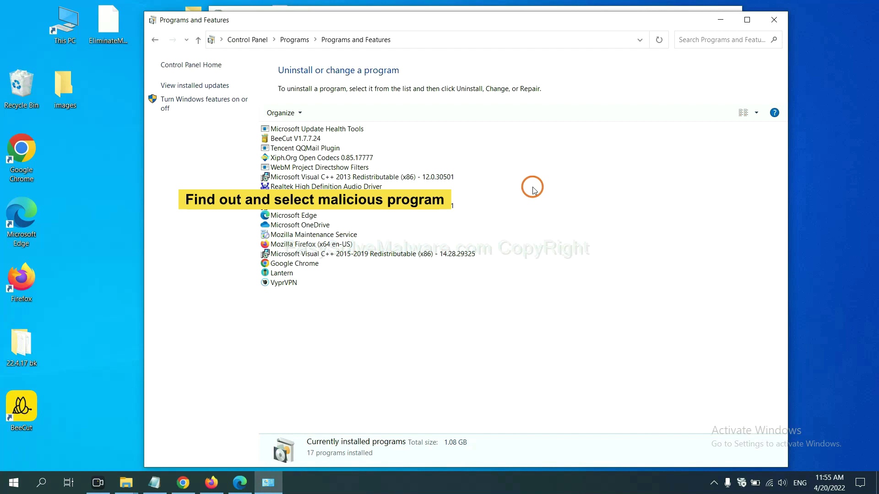
{"action": "left_click", "coordinate": [345, 157]}
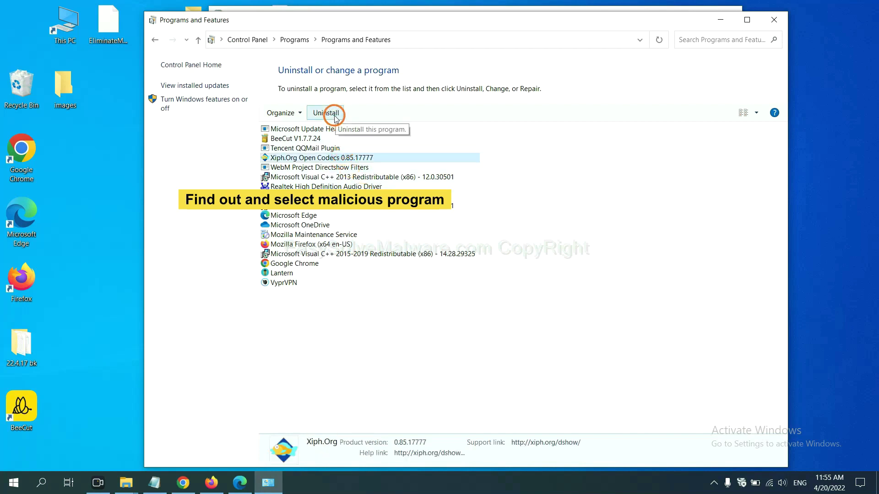
{"action": "left_click", "coordinate": [779, 22]}
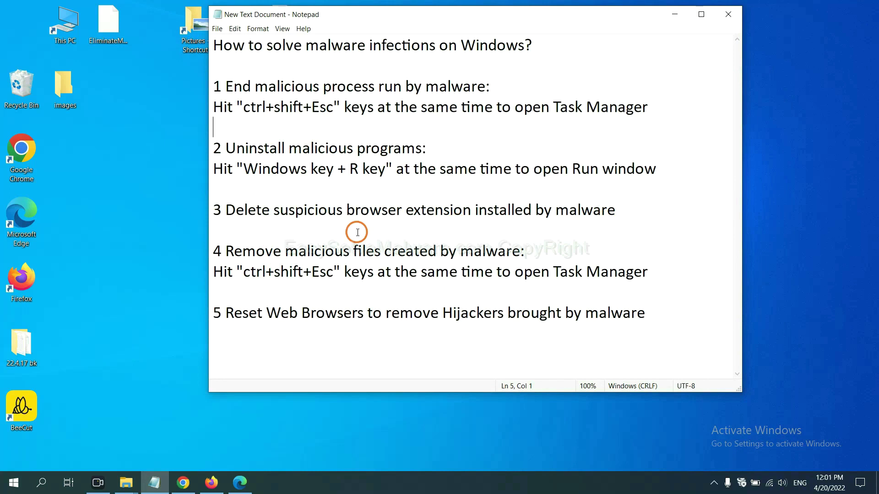
Open Chrome's More tools > Extensions page, showing the Scroll To Top extension.
{"action": "left_click", "coordinate": [183, 481]}
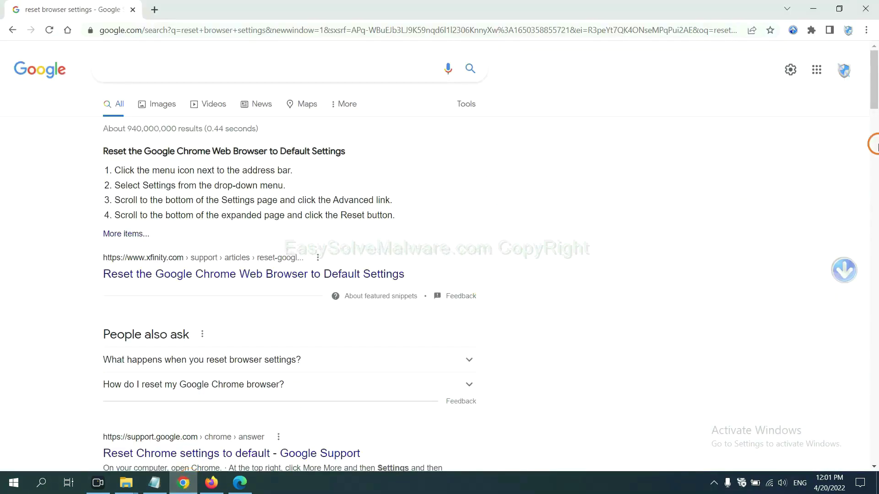
{"action": "left_click", "coordinate": [865, 31]}
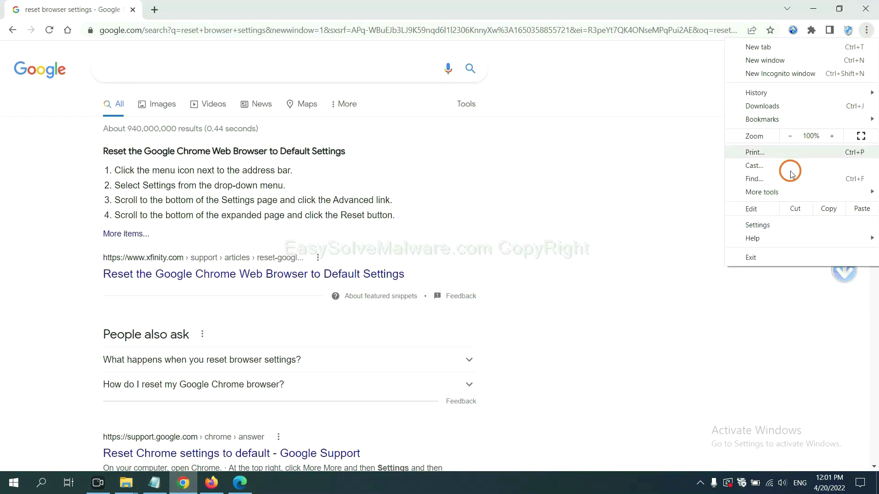
{"action": "mouse_move", "coordinate": [788, 192]}
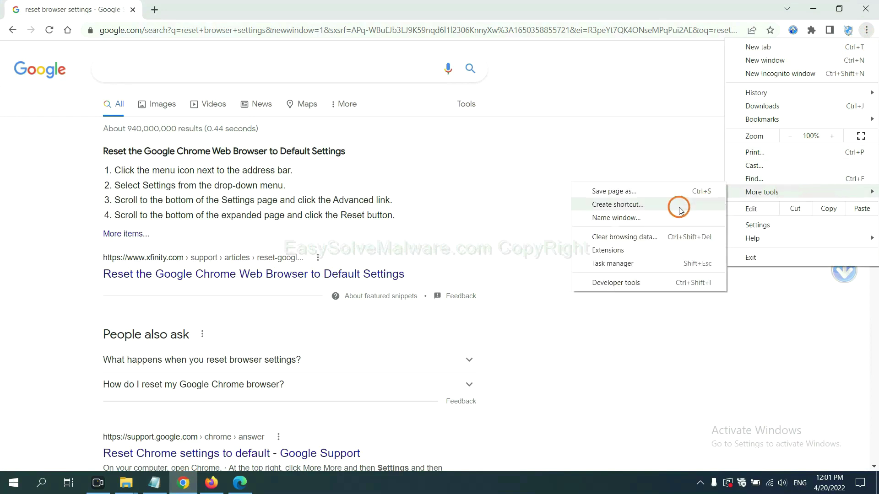
{"action": "left_click", "coordinate": [648, 249]}
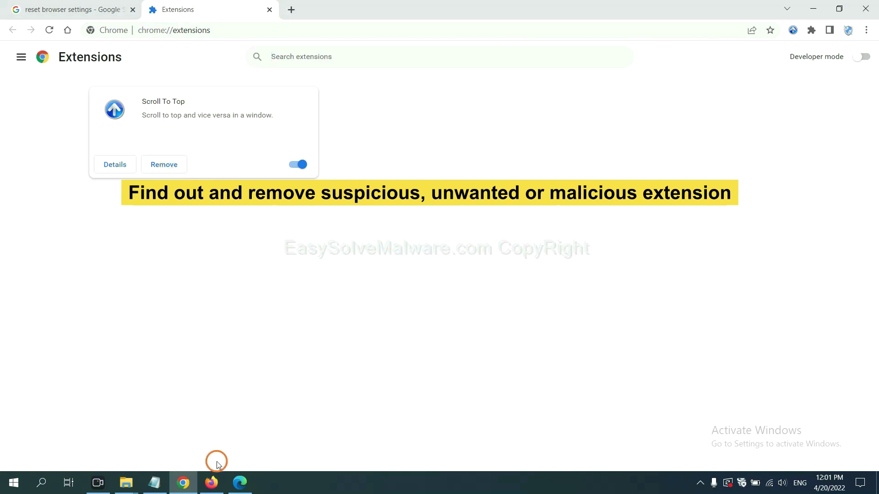
Open Firefox's Add-ons and themes manager and view the GIPHY for Firefox extension's options.
{"action": "left_click", "coordinate": [210, 482]}
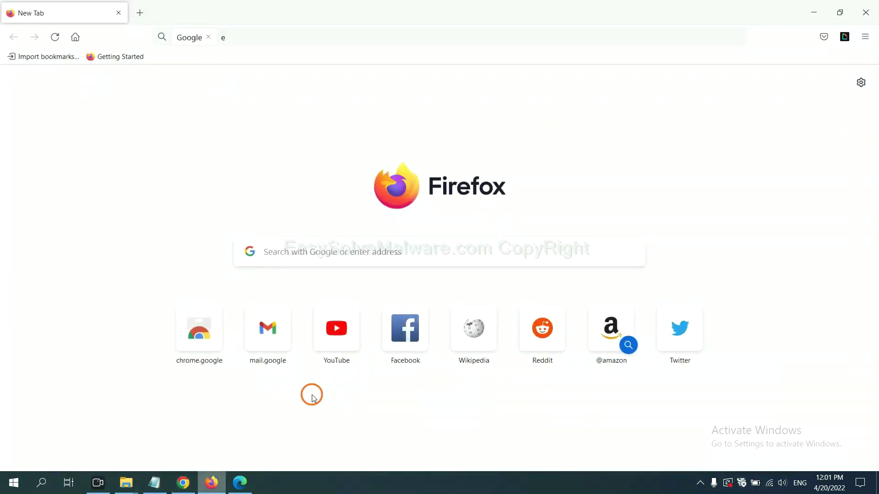
{"action": "left_click", "coordinate": [867, 37]}
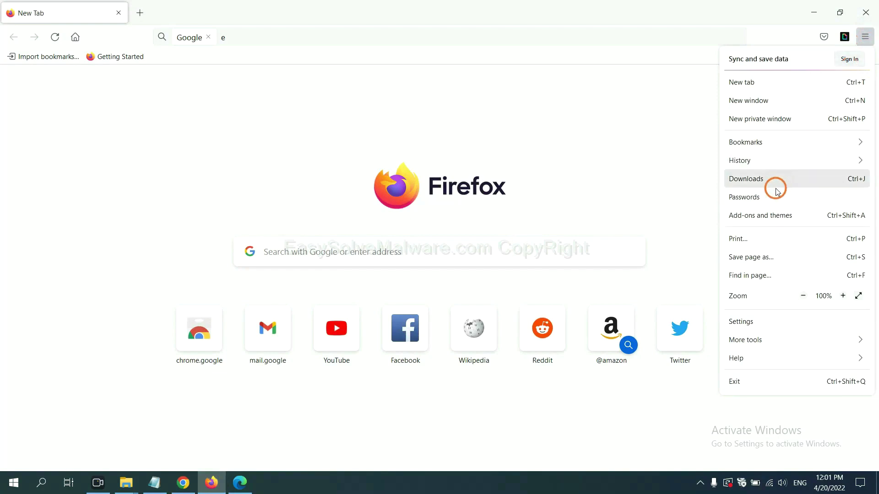
{"action": "left_click", "coordinate": [769, 220]}
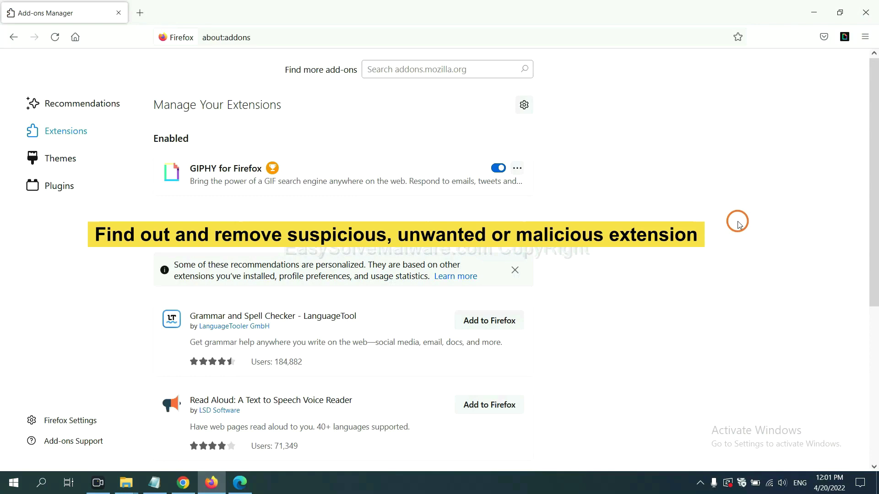
{"action": "left_click", "coordinate": [517, 169]}
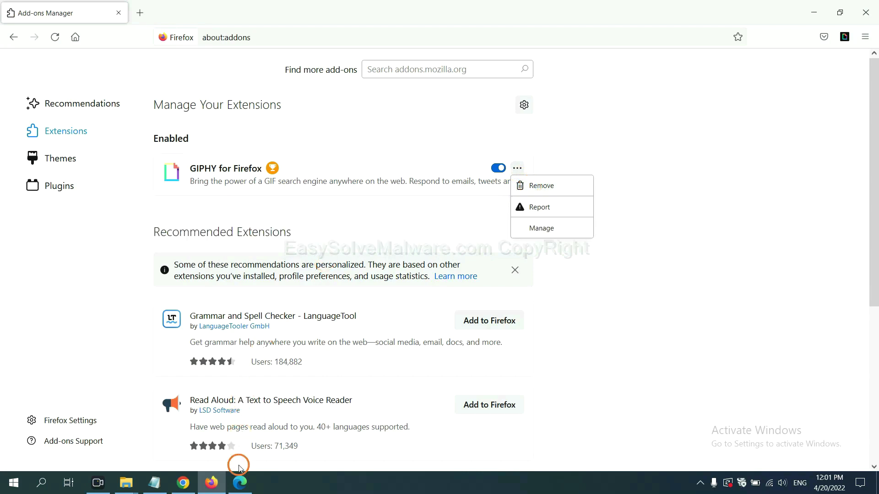
{"action": "left_click", "coordinate": [240, 486]}
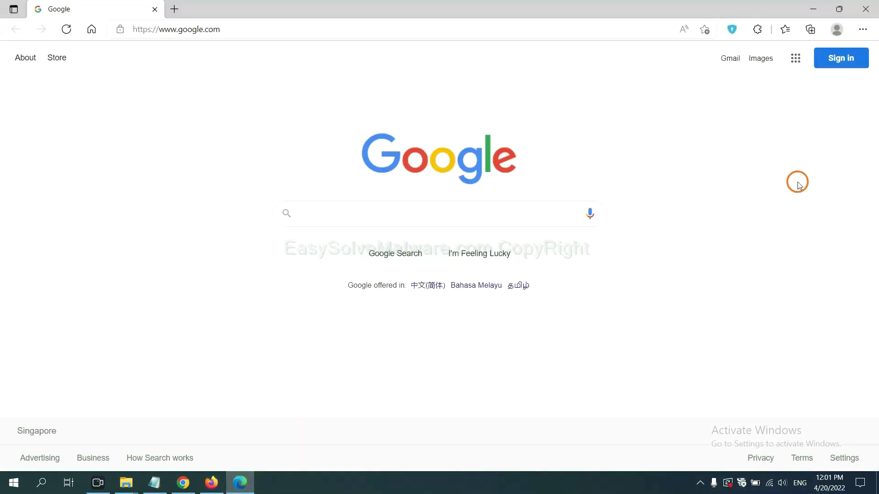
Remove ArcVpn Free Fast VPN Proxy from Edge's Manage extensions page, then show the desktop.
{"action": "left_click", "coordinate": [863, 30]}
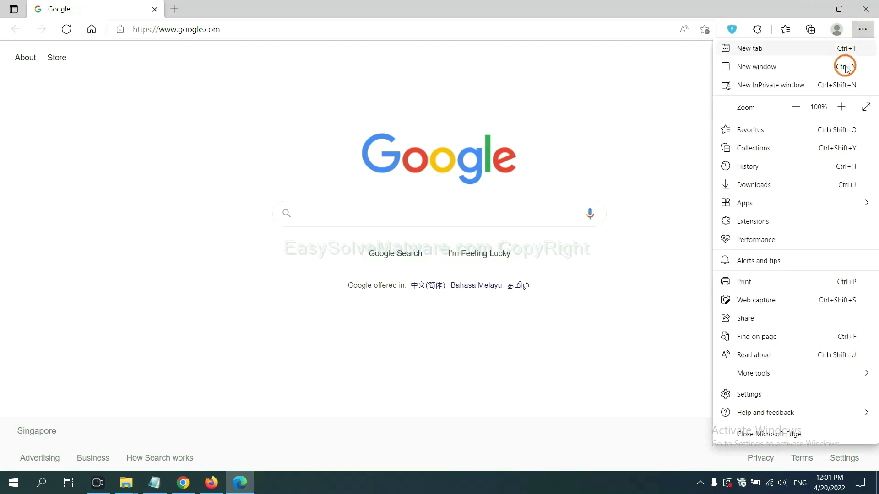
{"action": "right_click", "coordinate": [758, 223]}
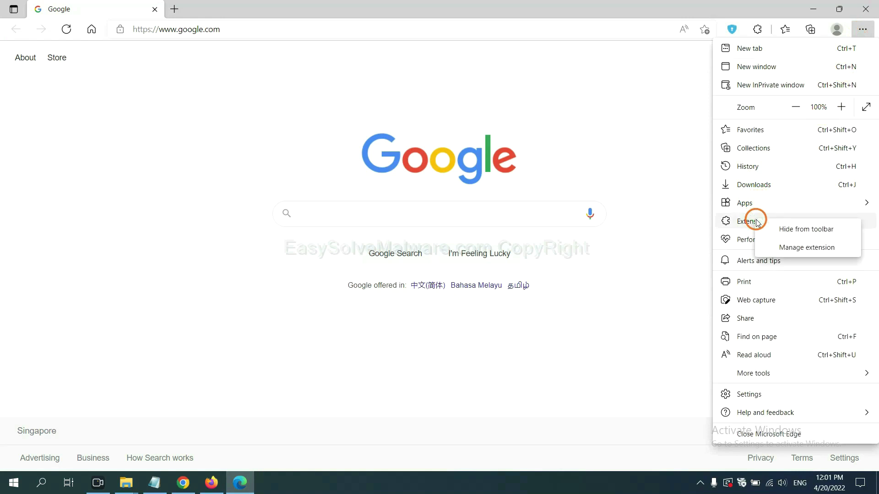
{"action": "left_click", "coordinate": [788, 247]}
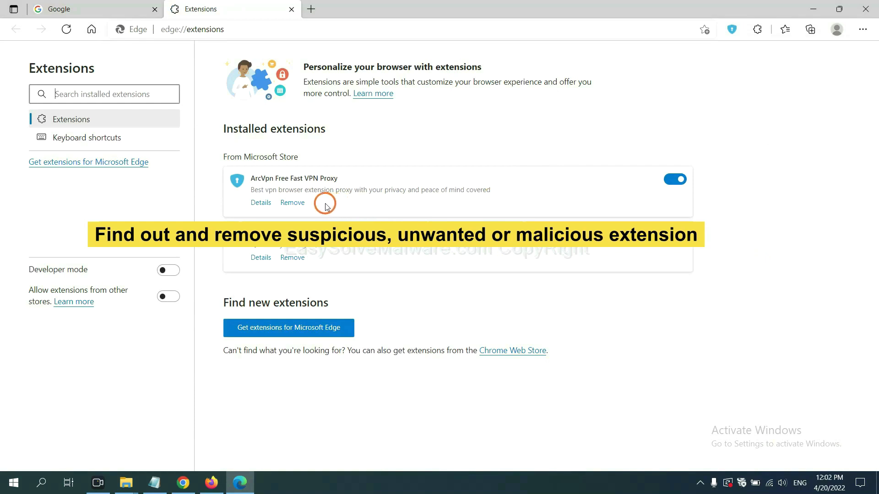
{"action": "left_click", "coordinate": [301, 206]}
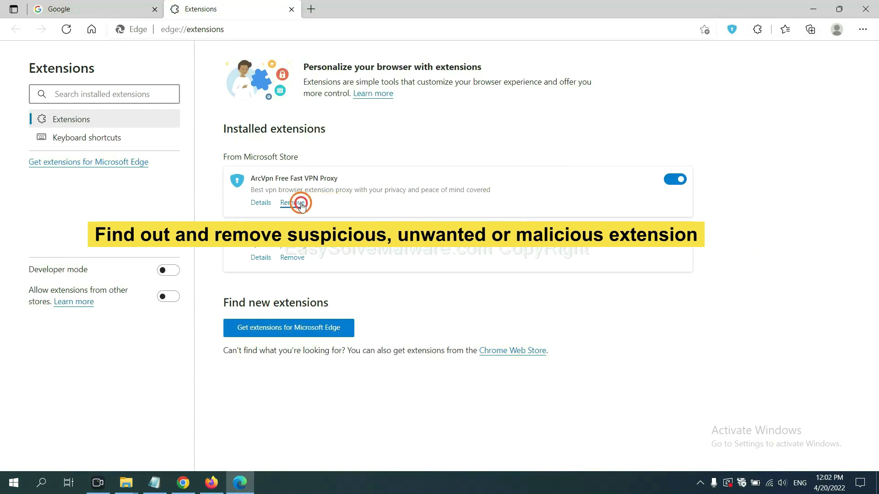
{"action": "left_click", "coordinate": [656, 110]}
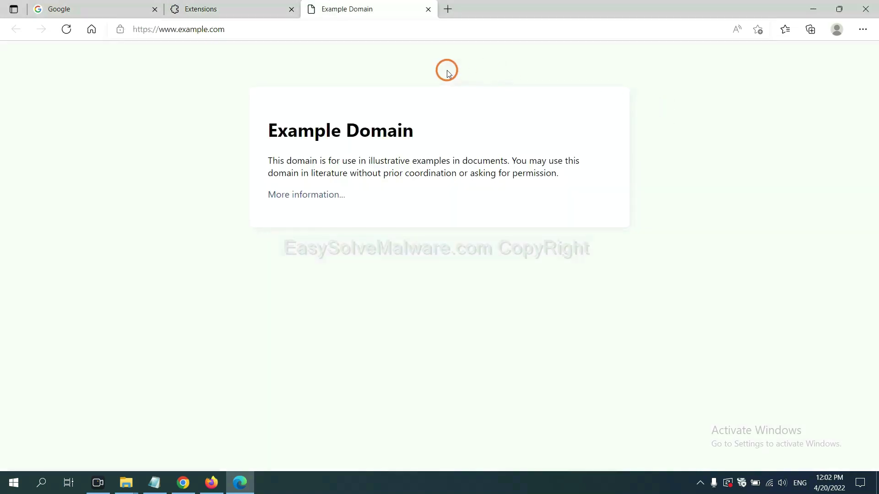
{"action": "left_click", "coordinate": [873, 490]}
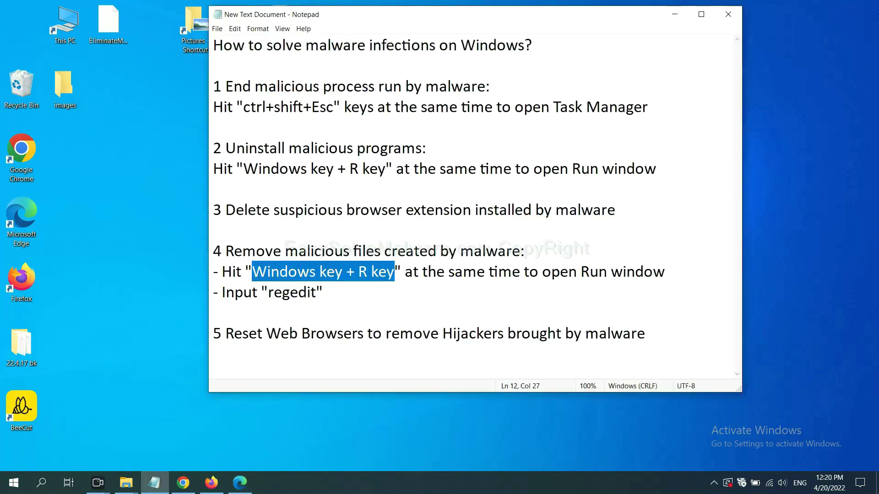
Review step 4 in the Notepad notes and open Run beside them with 'regedit' entered.
{"action": "left_click", "coordinate": [598, 271]}
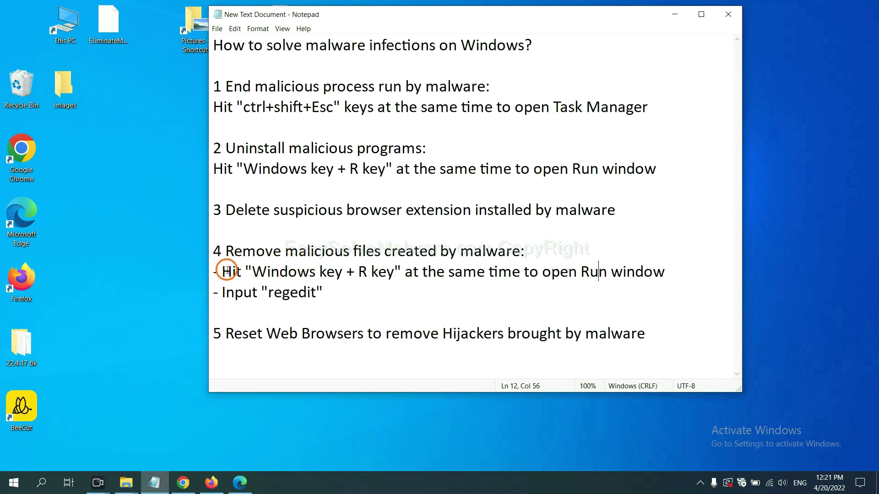
{"action": "left_click_drag", "start_coordinate": [228, 271], "coordinate": [506, 281]}
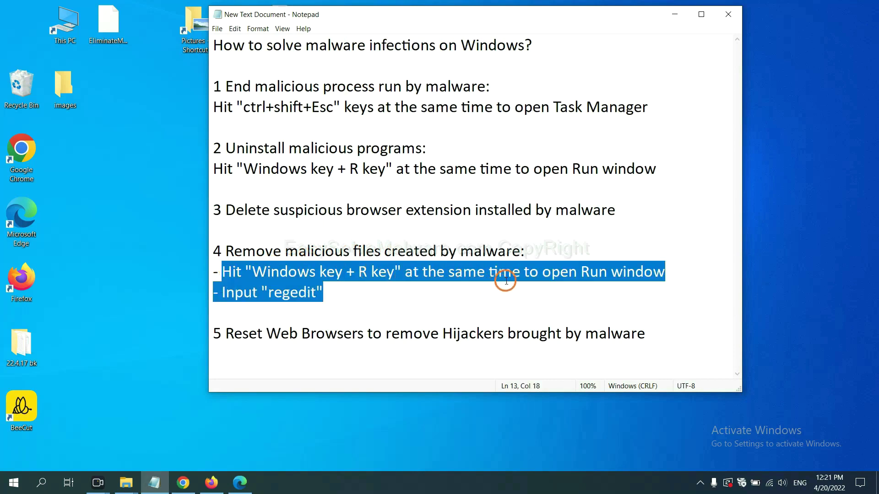
{"action": "left_click", "coordinate": [508, 278]}
{"action": "key", "text": "super+r"}
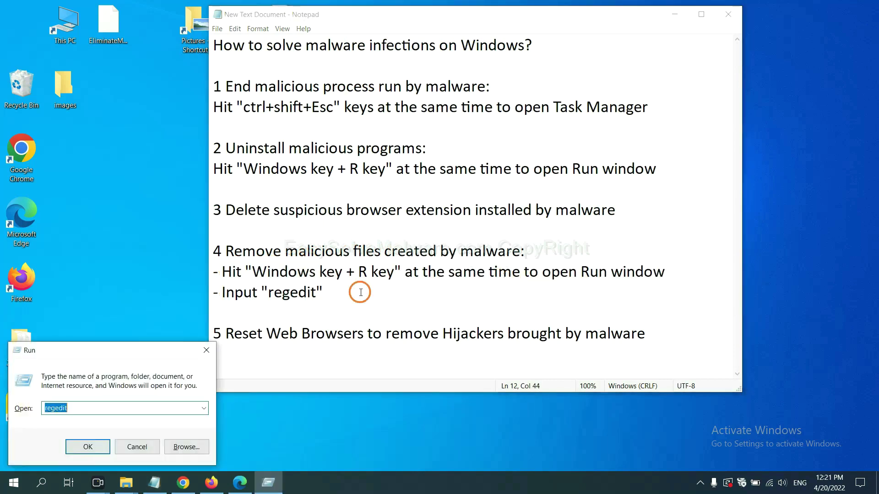
{"action": "left_click_drag", "start_coordinate": [164, 347], "coordinate": [699, 183]}
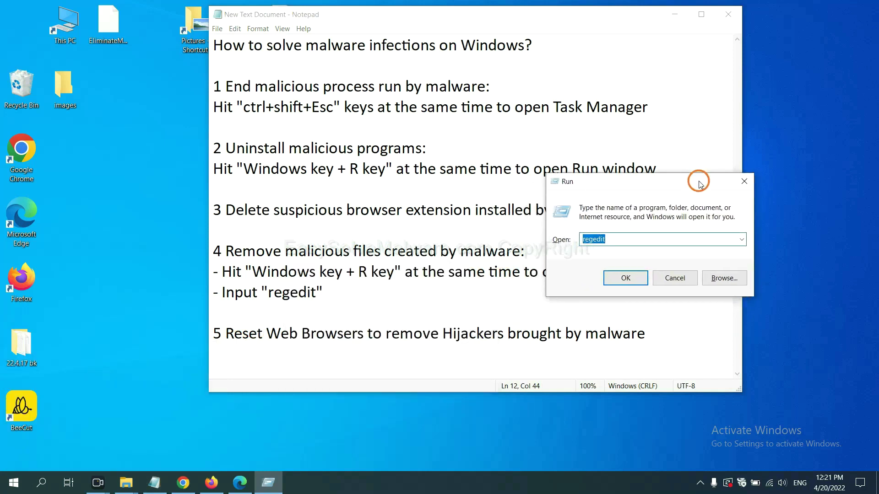
{"action": "left_click", "coordinate": [646, 238]}
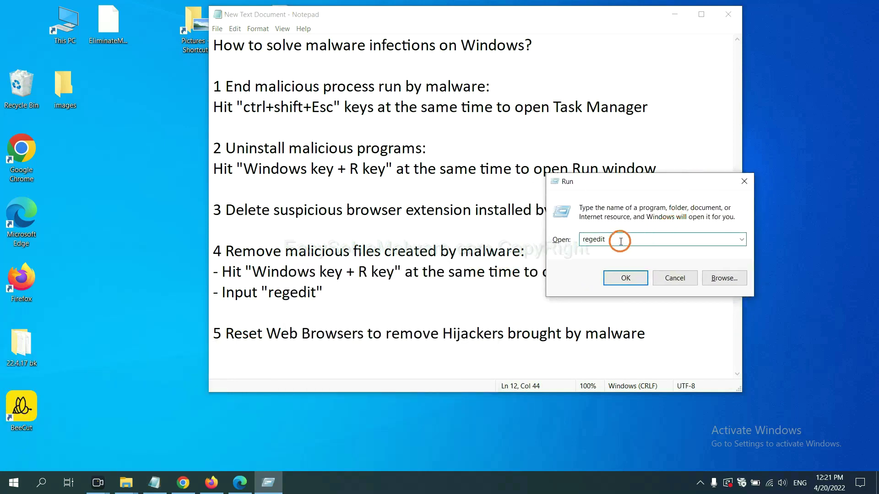
Launch Registry Editor and use Edit > Find to search the registry for 'beecut'.
{"action": "left_click", "coordinate": [623, 278]}
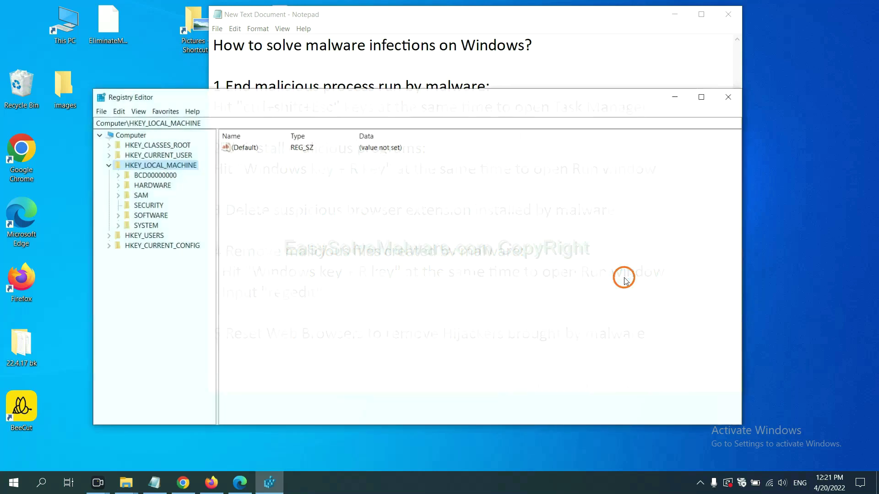
{"action": "left_click", "coordinate": [124, 113]}
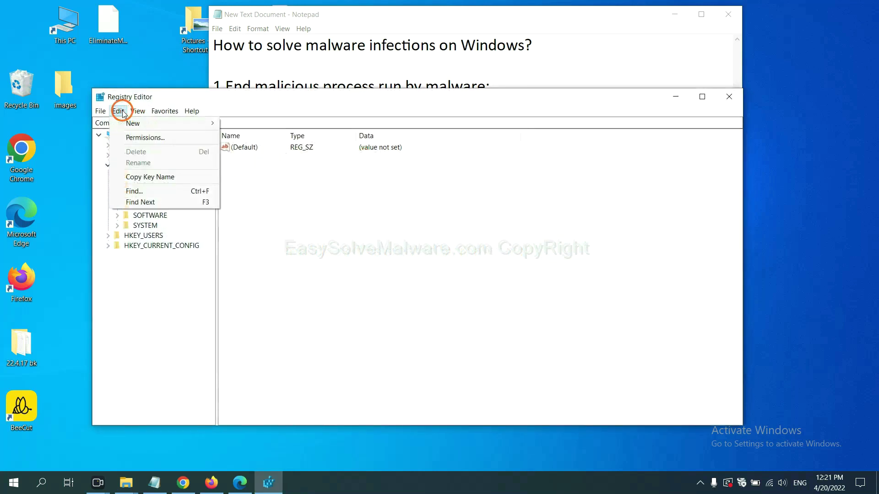
{"action": "left_click", "coordinate": [155, 191]}
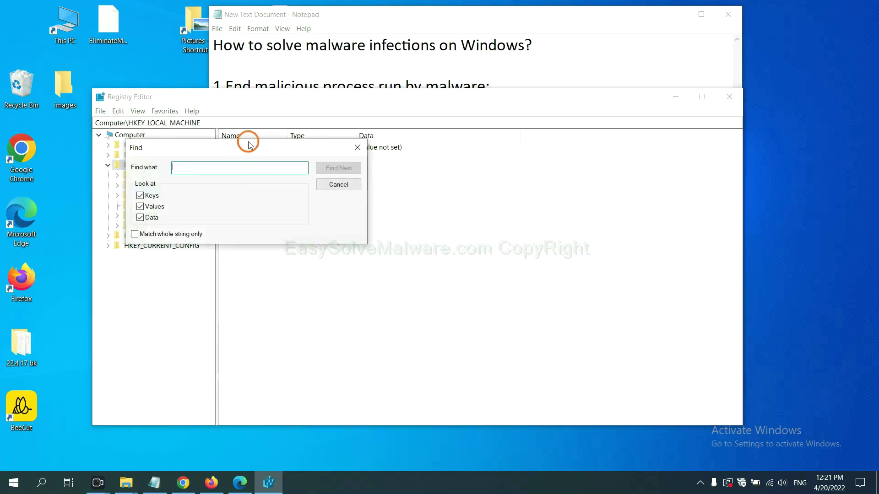
{"action": "left_click_drag", "start_coordinate": [250, 142], "coordinate": [337, 168]}
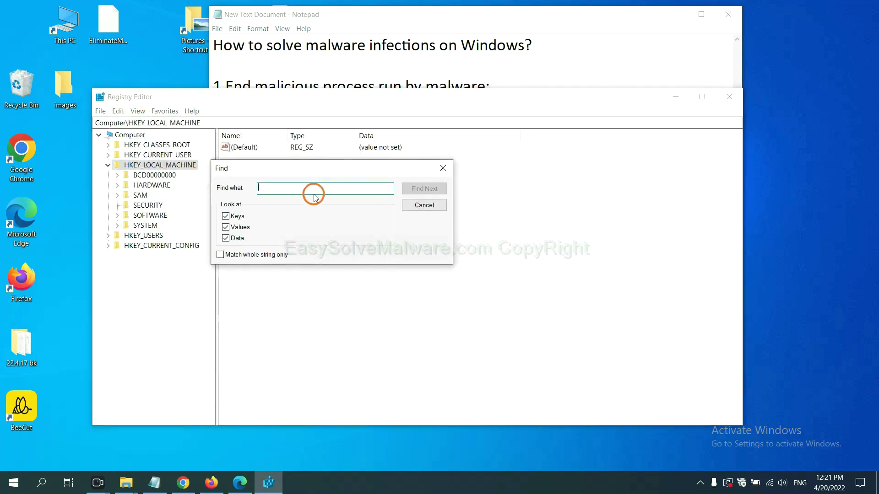
{"action": "left_click", "coordinate": [317, 192]}
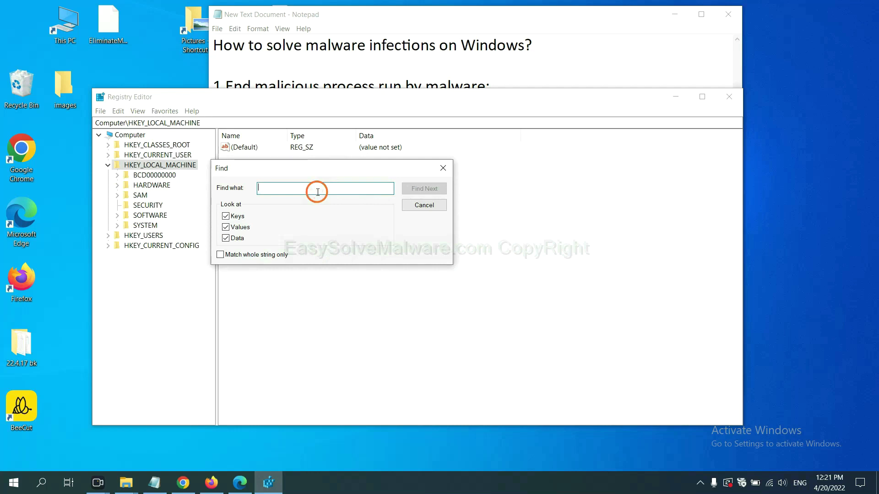
{"action": "type", "text": "be"}
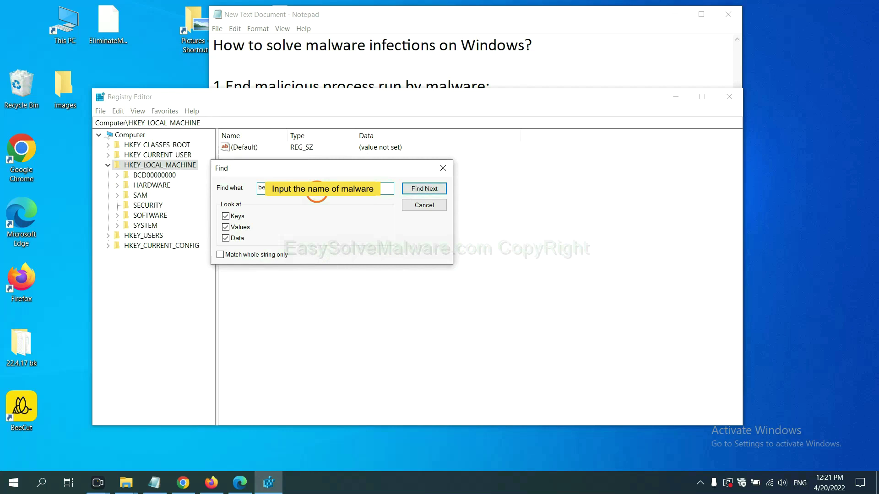
{"action": "type", "text": "ecut"}
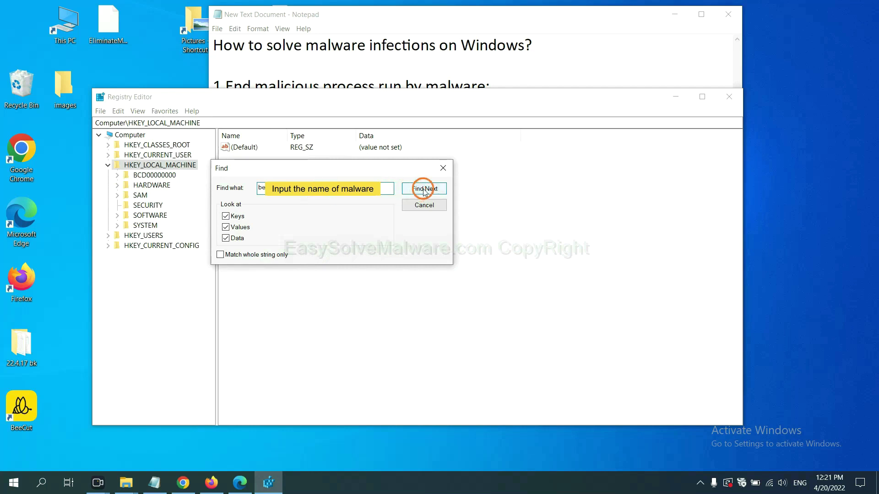
{"action": "left_click", "coordinate": [423, 188]}
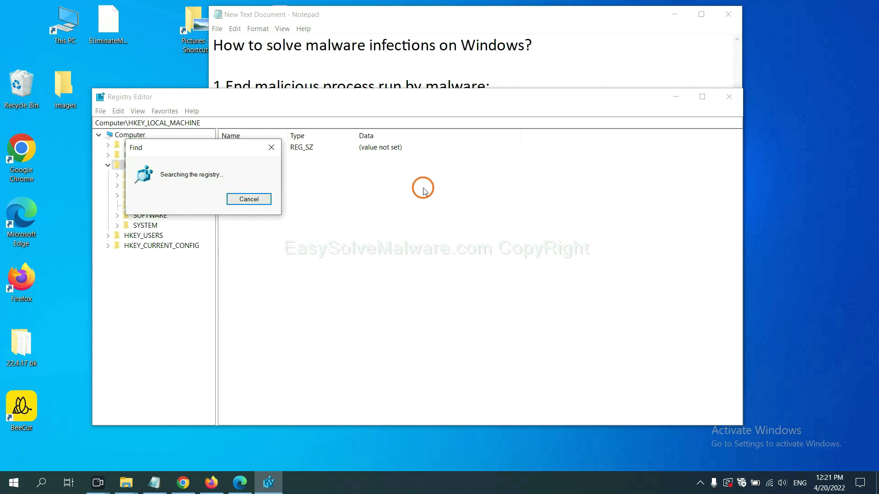
Delete the FEATURE_BROWSER_EMULATION registry key where the search found the BeeCut.exe value.
{"action": "left_click_drag", "start_coordinate": [230, 140], "coordinate": [369, 141]}
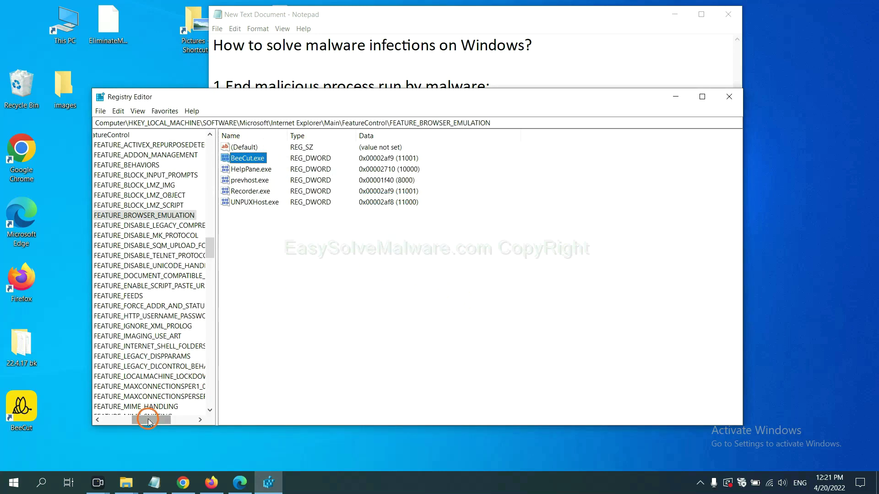
{"action": "left_click_drag", "start_coordinate": [147, 420], "coordinate": [143, 418]}
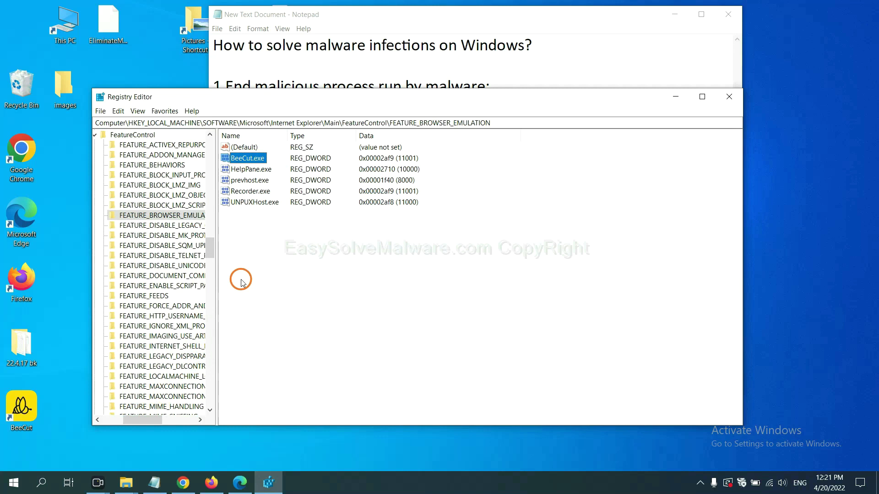
{"action": "right_click", "coordinate": [178, 219]}
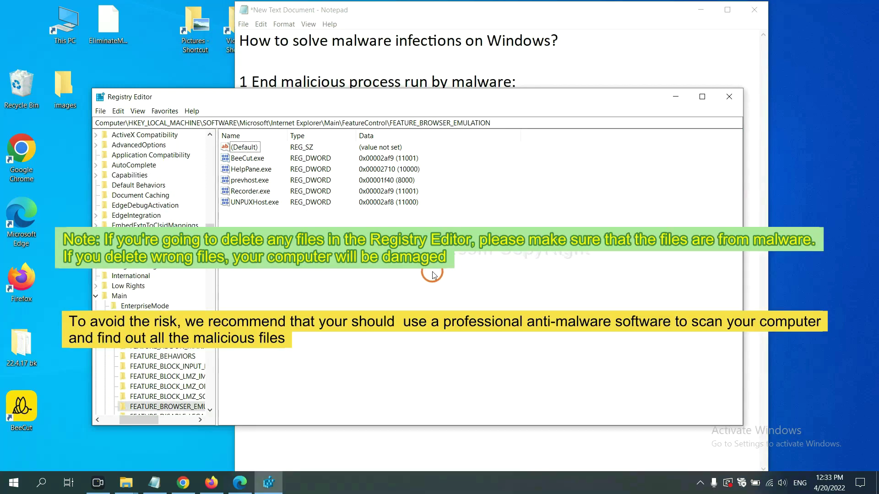
{"action": "left_click", "coordinate": [417, 278]}
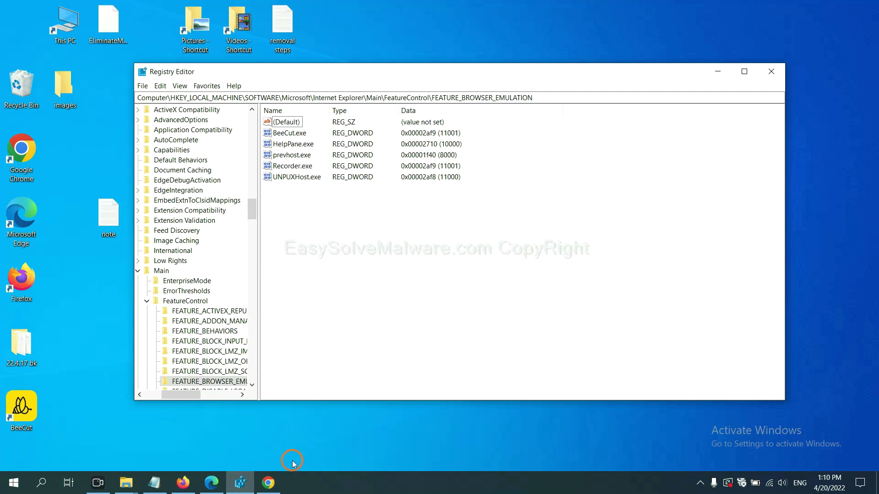
Scroll through the EasySolveMalware.com removal guide in Chrome to review its steps.
{"action": "left_click", "coordinate": [274, 486]}
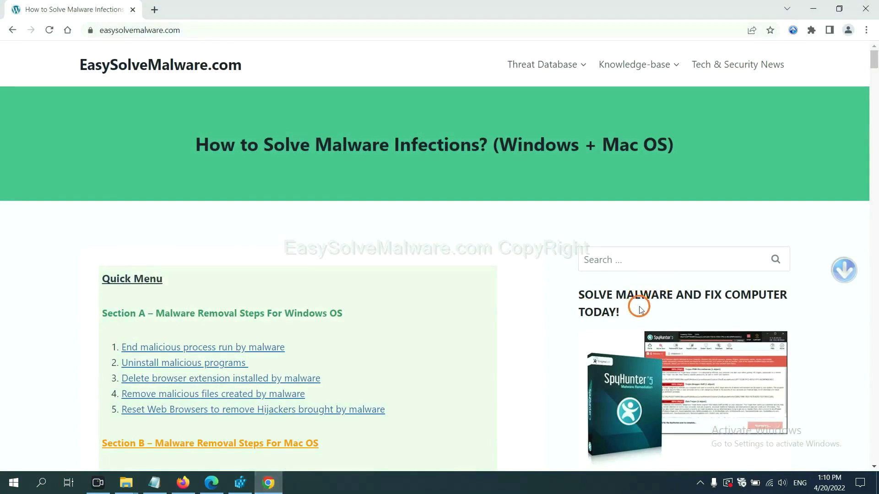
{"action": "scroll", "coordinate": [636, 312], "scroll_direction": "down", "scroll_amount": 1}
{"action": "scroll", "coordinate": [634, 319], "scroll_direction": "up", "scroll_amount": 1}
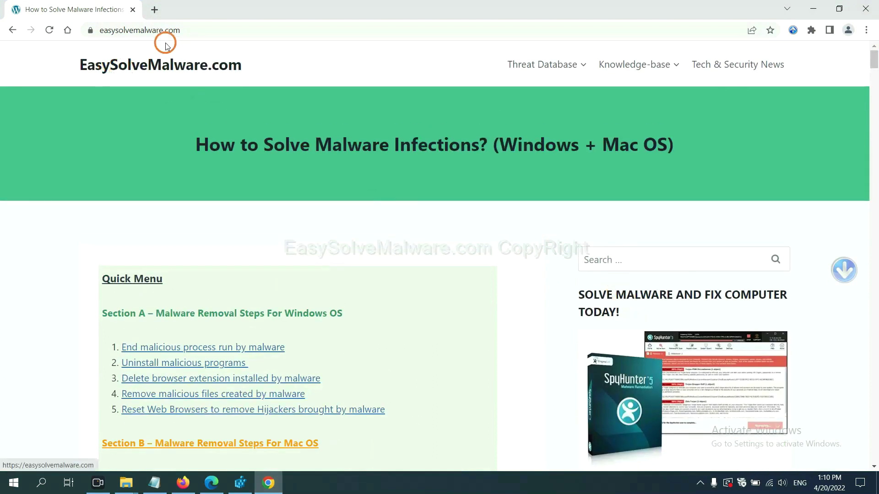
{"action": "scroll", "coordinate": [714, 304], "scroll_direction": "down", "scroll_amount": 2}
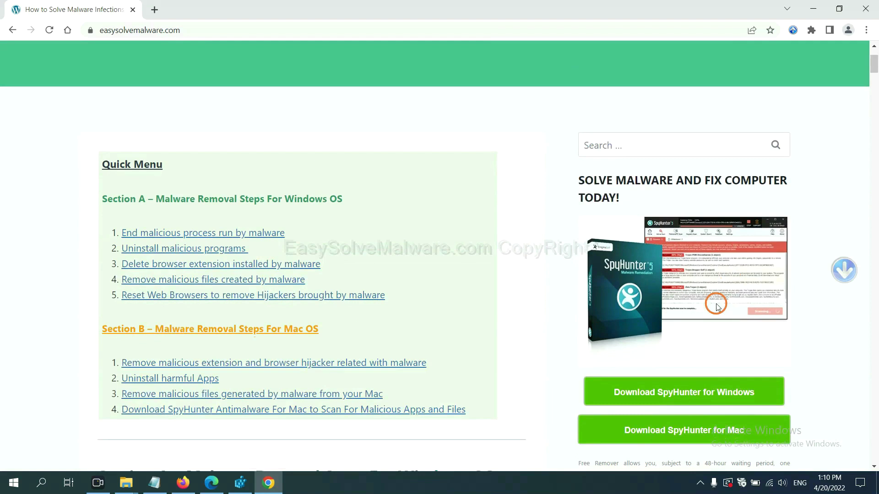
{"action": "scroll", "coordinate": [676, 256], "scroll_direction": "down", "scroll_amount": 1}
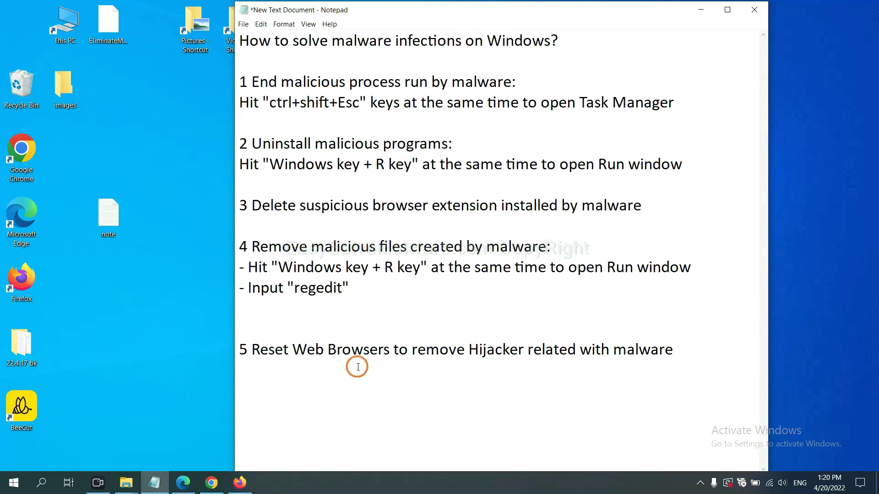
Search Chrome settings for 'reset' and start restoring settings to their original defaults.
{"action": "left_click", "coordinate": [205, 489]}
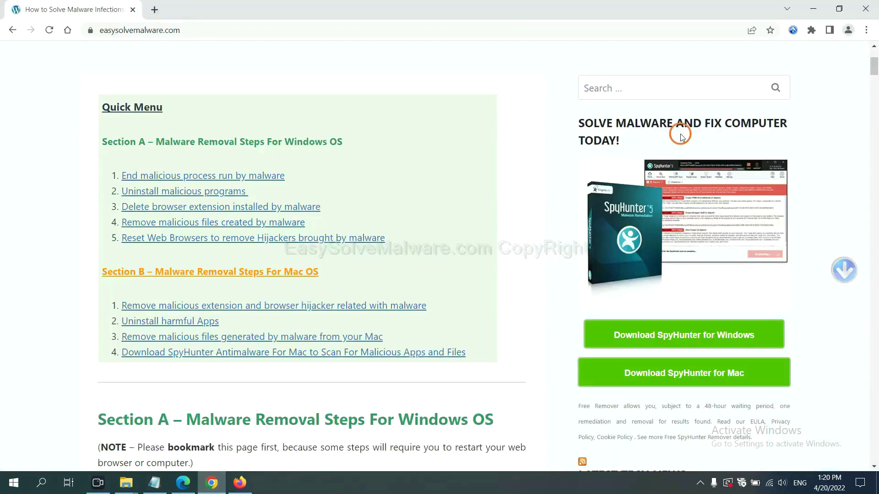
{"action": "left_click", "coordinate": [867, 31]}
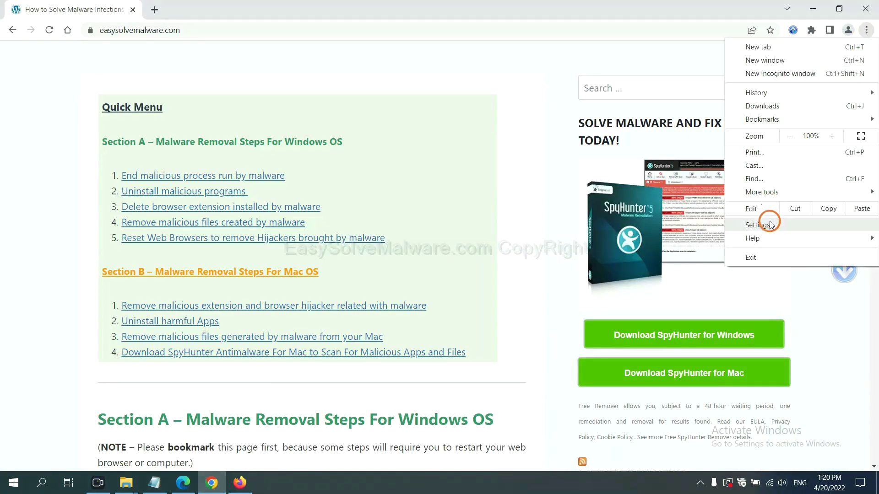
{"action": "left_click", "coordinate": [770, 225]}
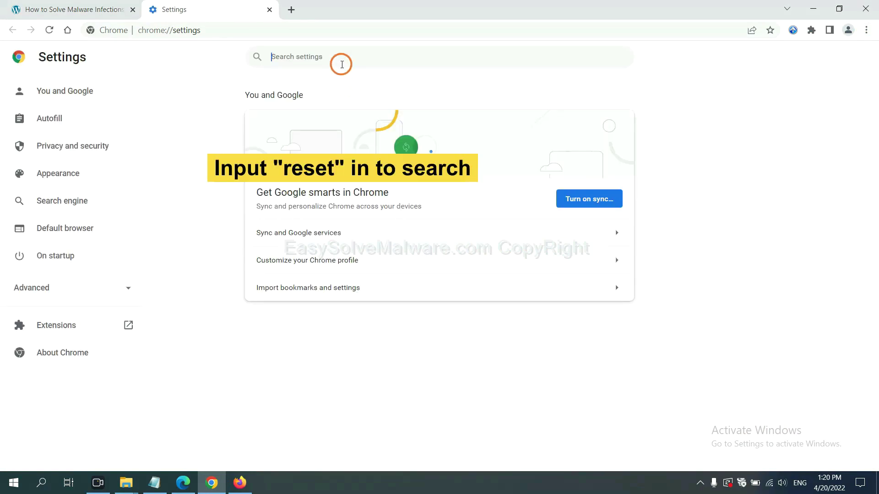
{"action": "left_click", "coordinate": [342, 64]}
{"action": "type", "text": "reset"}
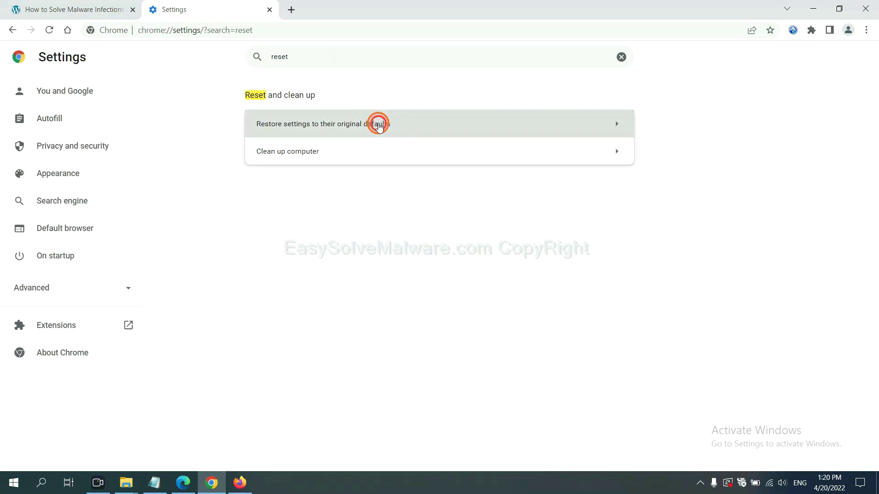
{"action": "left_click", "coordinate": [378, 124]}
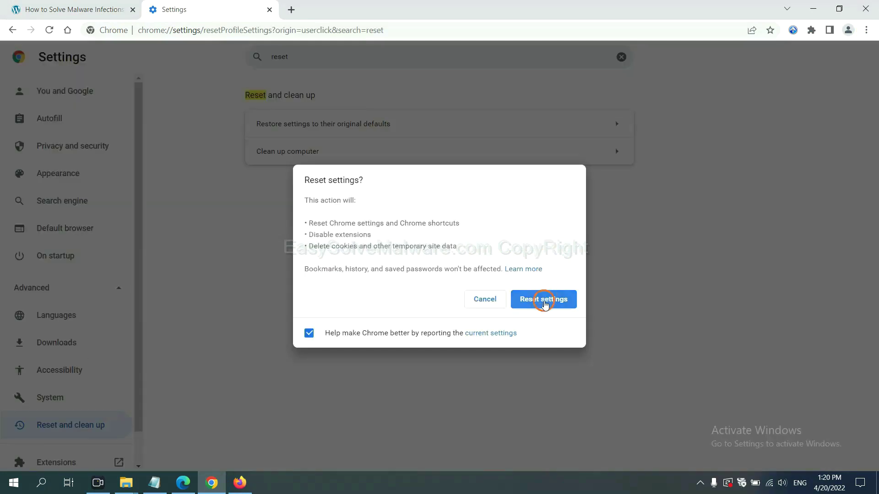
{"action": "left_click", "coordinate": [240, 481]}
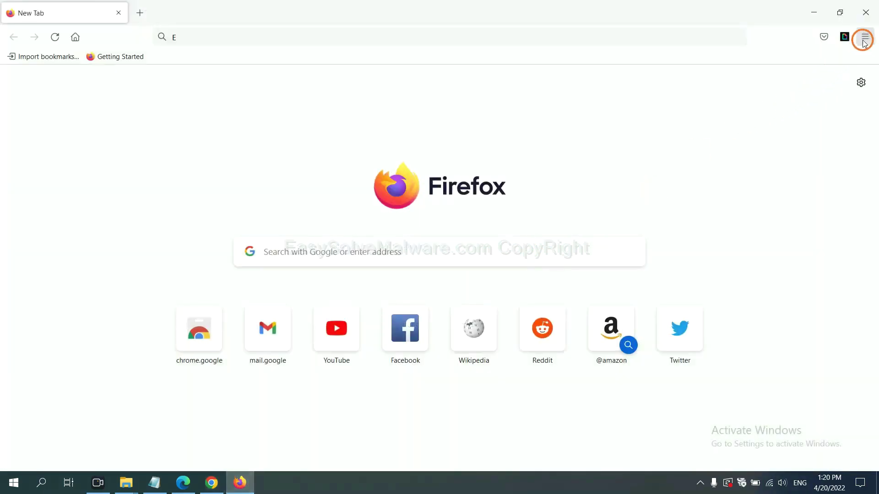
Refresh Firefox to its default settings from the Troubleshooting Information page.
{"action": "left_click", "coordinate": [865, 38]}
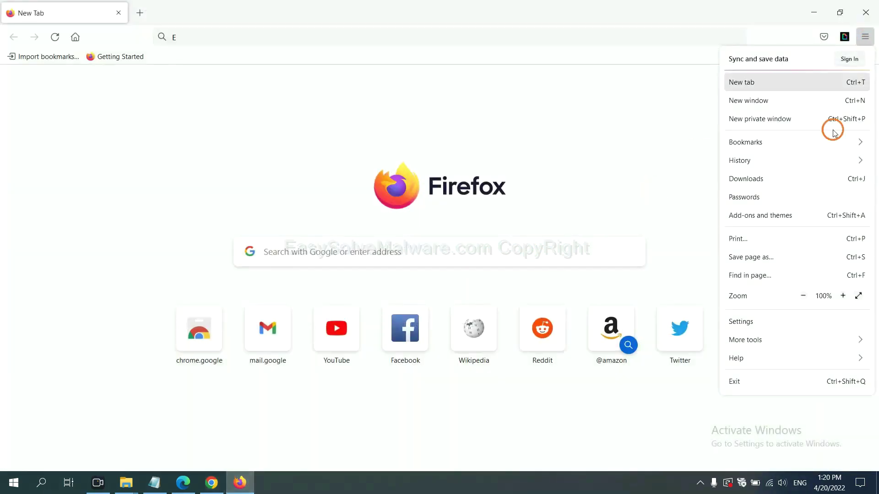
{"action": "left_click", "coordinate": [755, 356]}
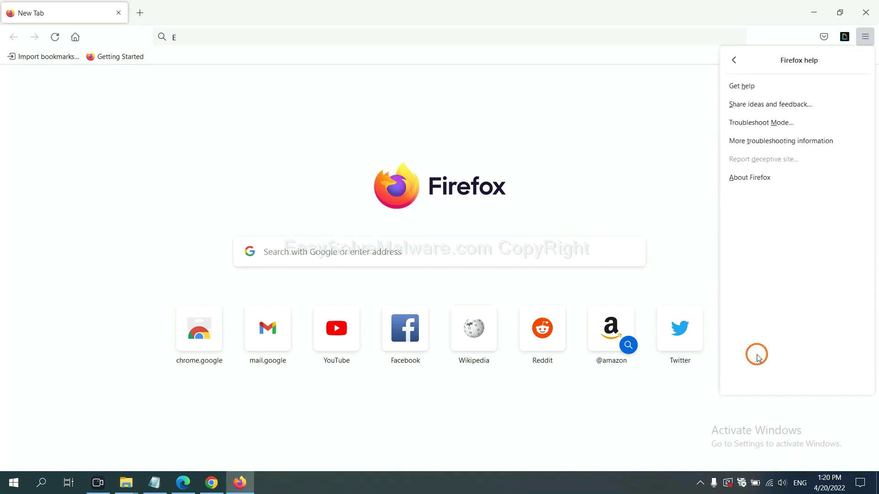
{"action": "left_click", "coordinate": [772, 142]}
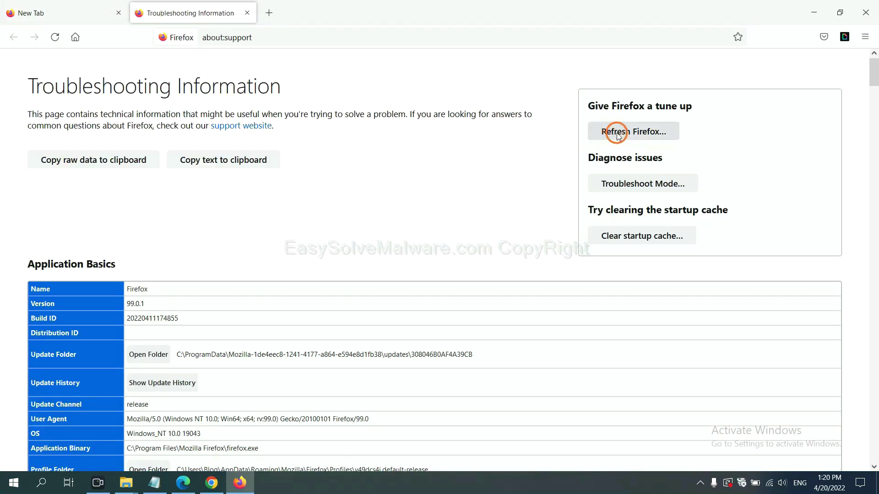
{"action": "left_click", "coordinate": [618, 135]}
{"action": "left_click", "coordinate": [477, 137]}
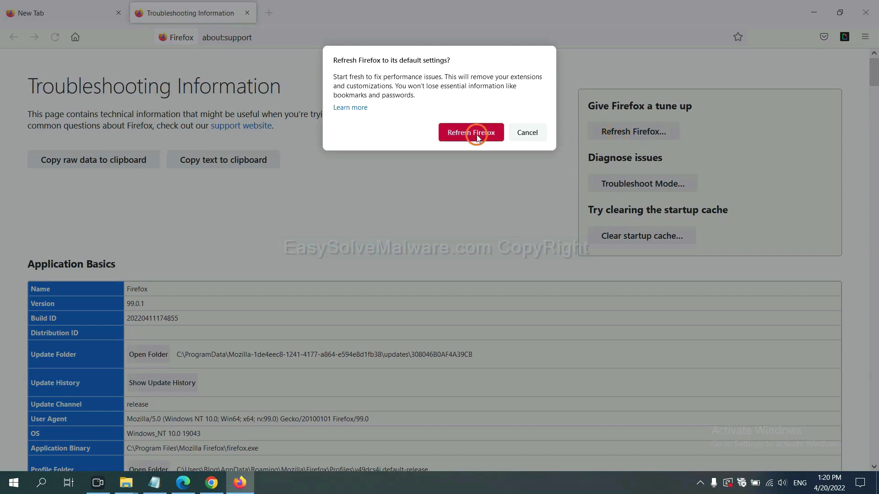
Reset Microsoft Edge settings to their default values after searching settings for 'reset'.
{"action": "left_click", "coordinate": [183, 484]}
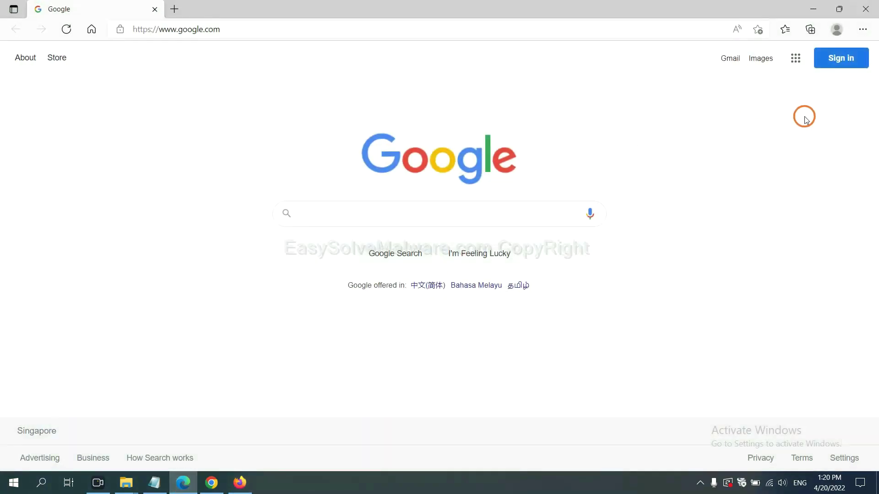
{"action": "left_click", "coordinate": [863, 29]}
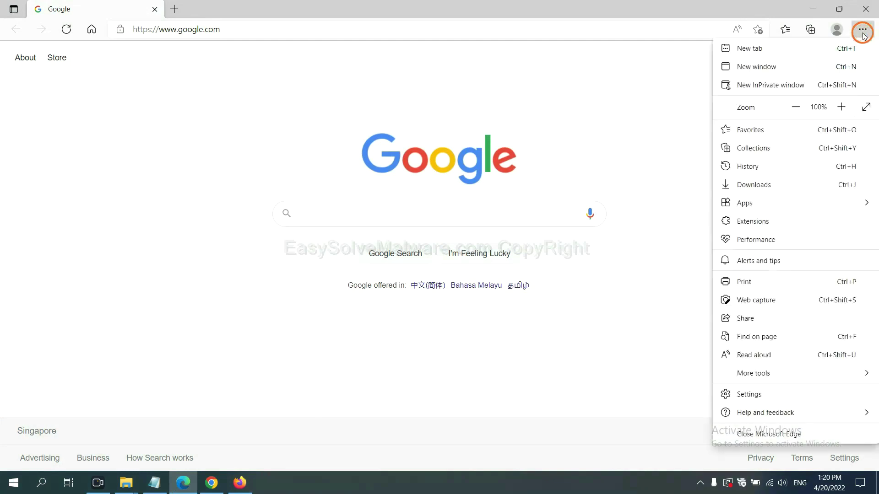
{"action": "left_click", "coordinate": [758, 395]}
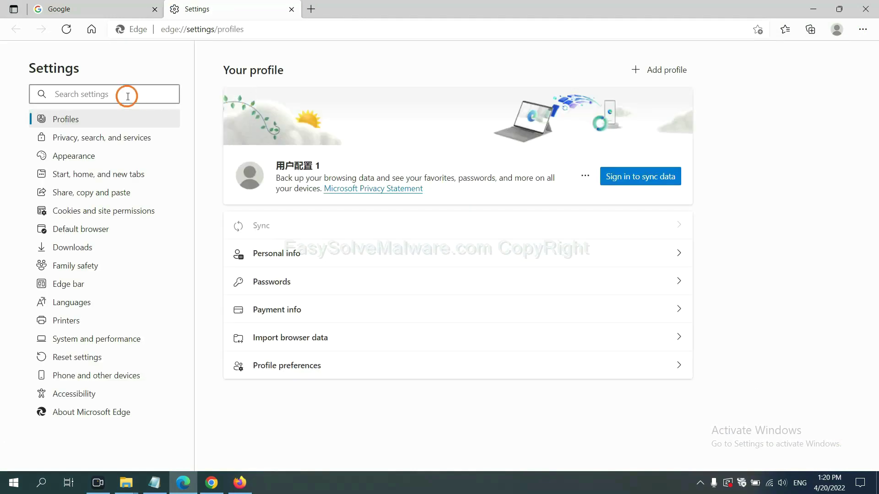
{"action": "type", "text": "re"}
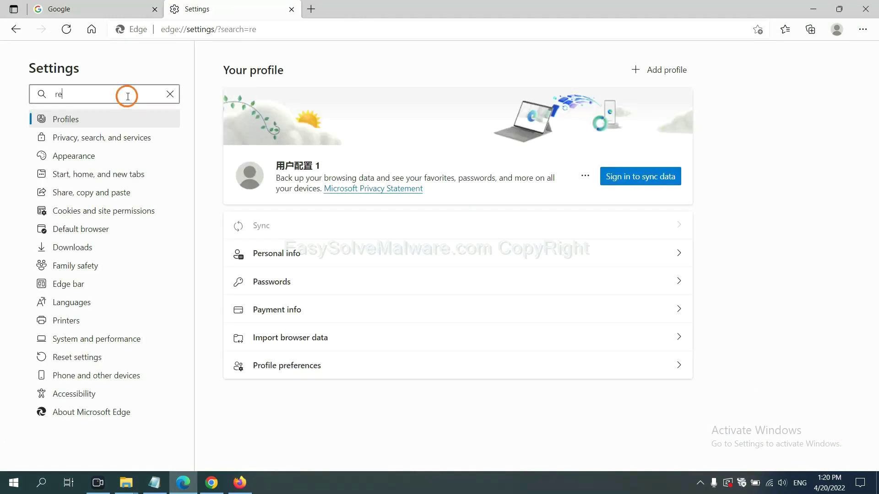
{"action": "type", "text": "set"}
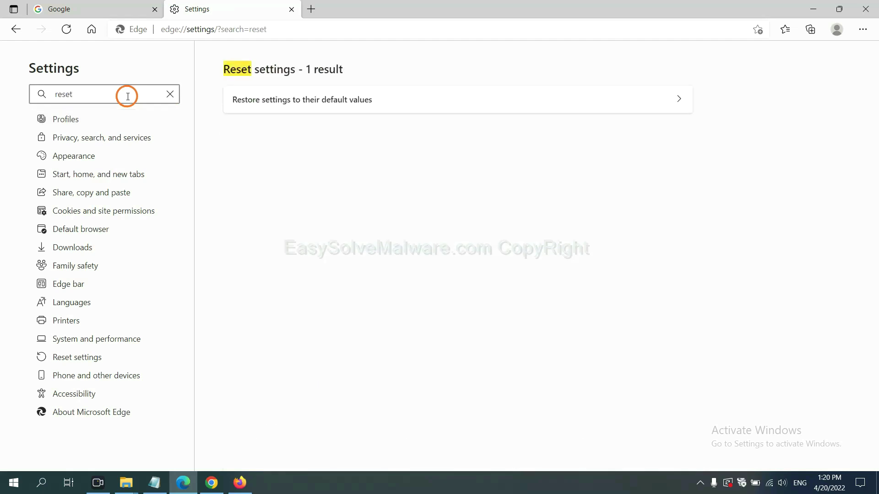
{"action": "left_click", "coordinate": [309, 98]}
{"action": "left_click", "coordinate": [372, 303]}
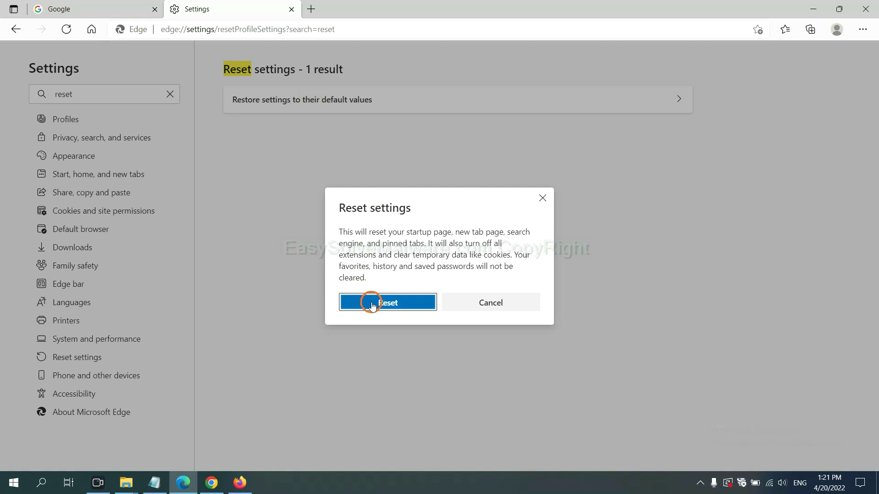